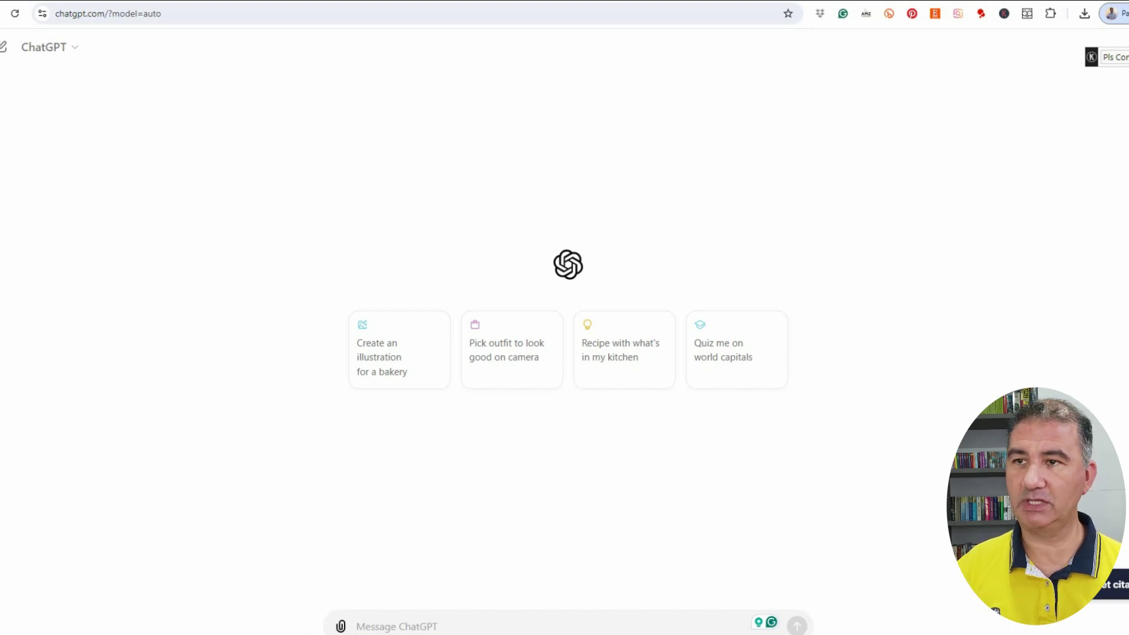
Paste the request for 20 funny, sarcastic Halloween t-shirt ideas into both ChatGPT and Gemini
click(404, 621)
text(Can I please have 20 really cool and original t-shirt text ideas for Halloween that are funny and sarcastic?)
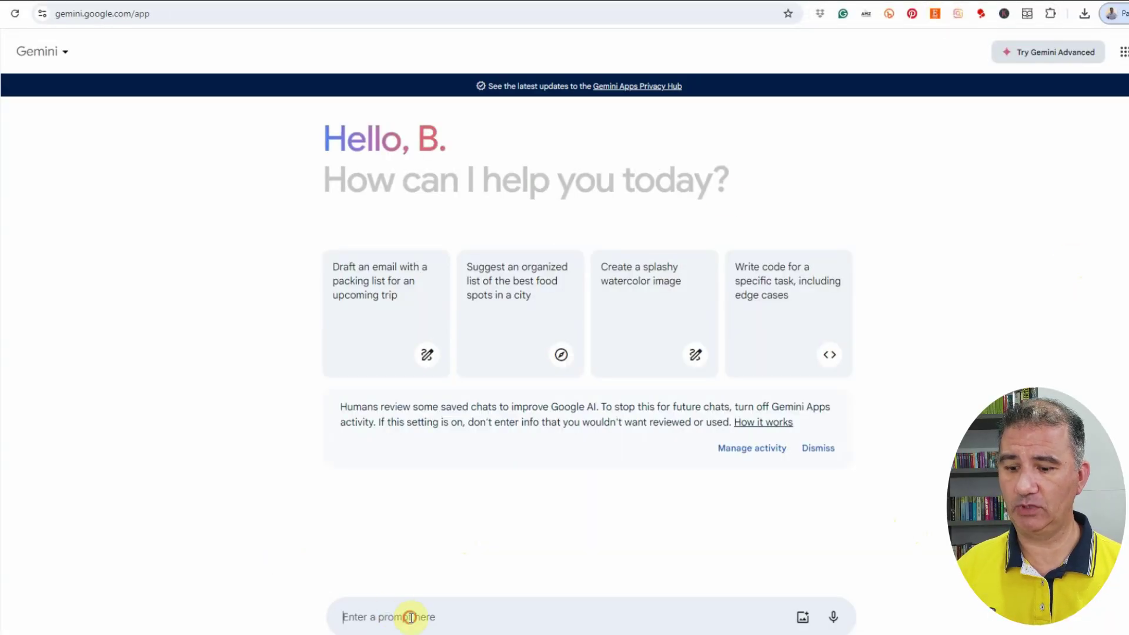
click(410, 616)
text(Can I please have 20 really cool and original t-shirt text ideas for Halloween that are funny and sarcastic?)
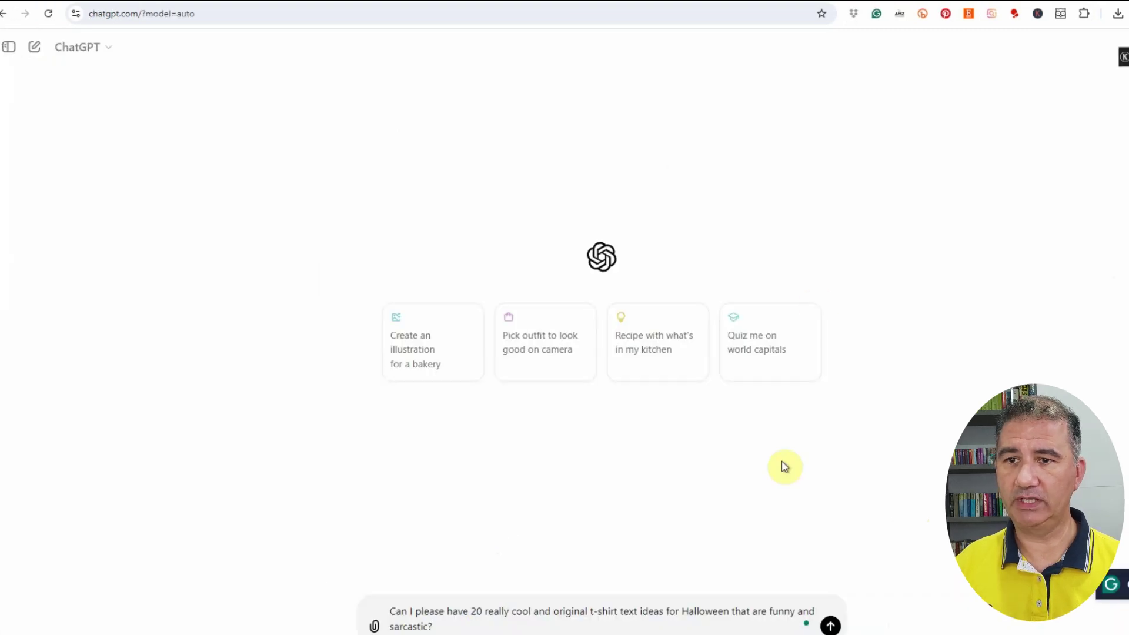
Send the 20 Halloween t-shirt slogan request to ChatGPT and wait for its list
click(830, 625)
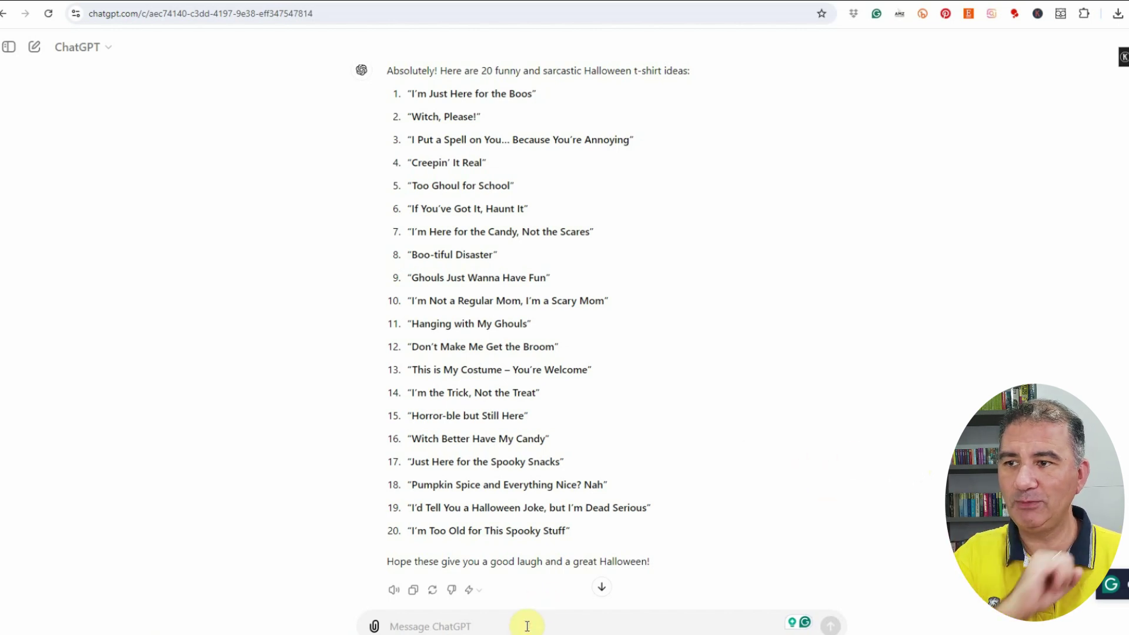
Send a follow-up asking for 20 absolutely unique, never-done-before t-shirt ideas
text(a number of thes)
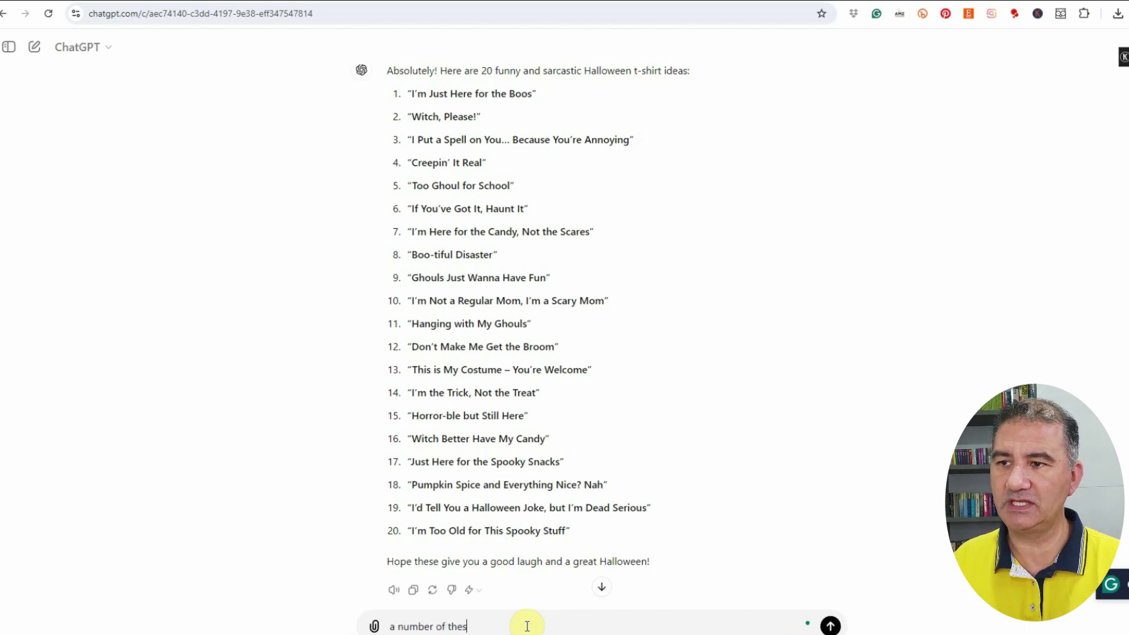
text(e that you've prov)
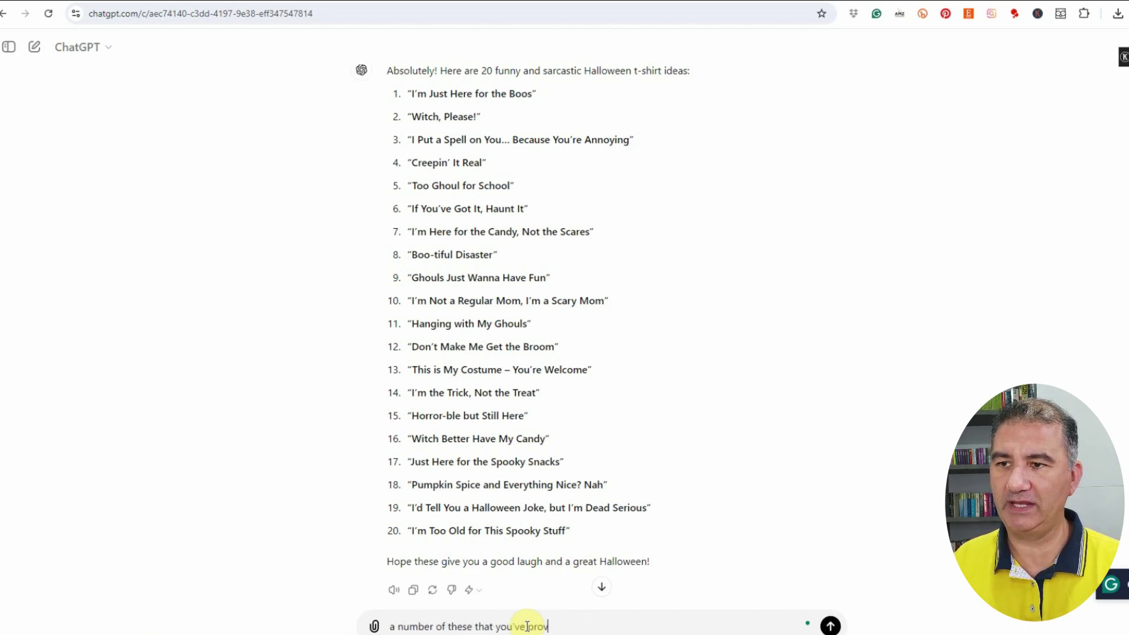
text(ided tha)
key(BackSpace)
key(BackSpace)
key(BackSpace)
key(BackSpace)
text(have already been )
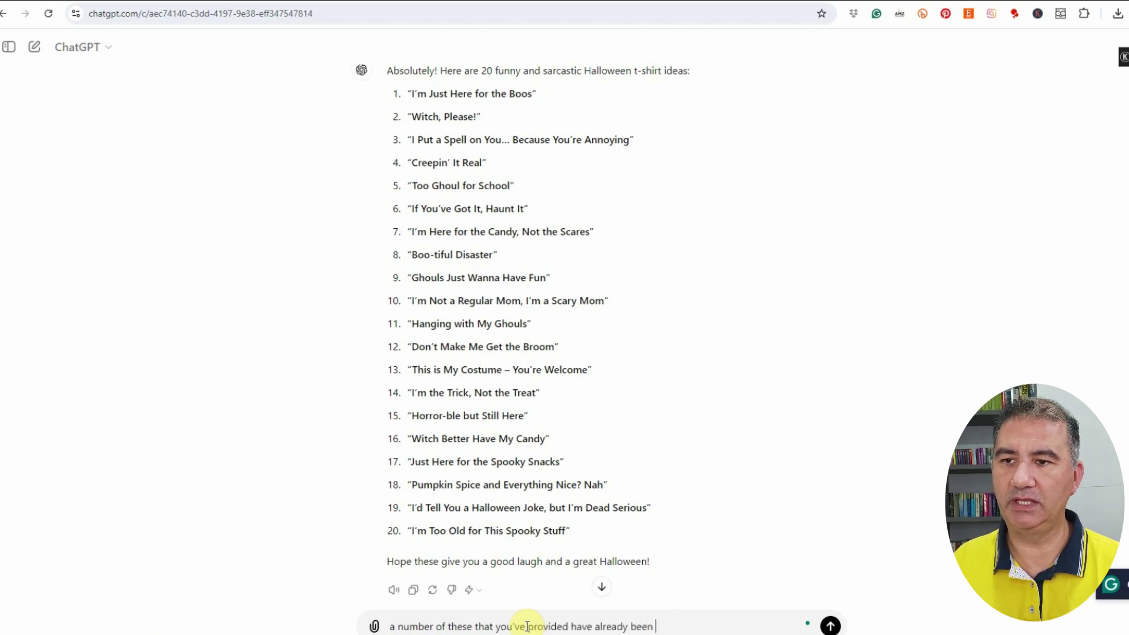
text(designed by)
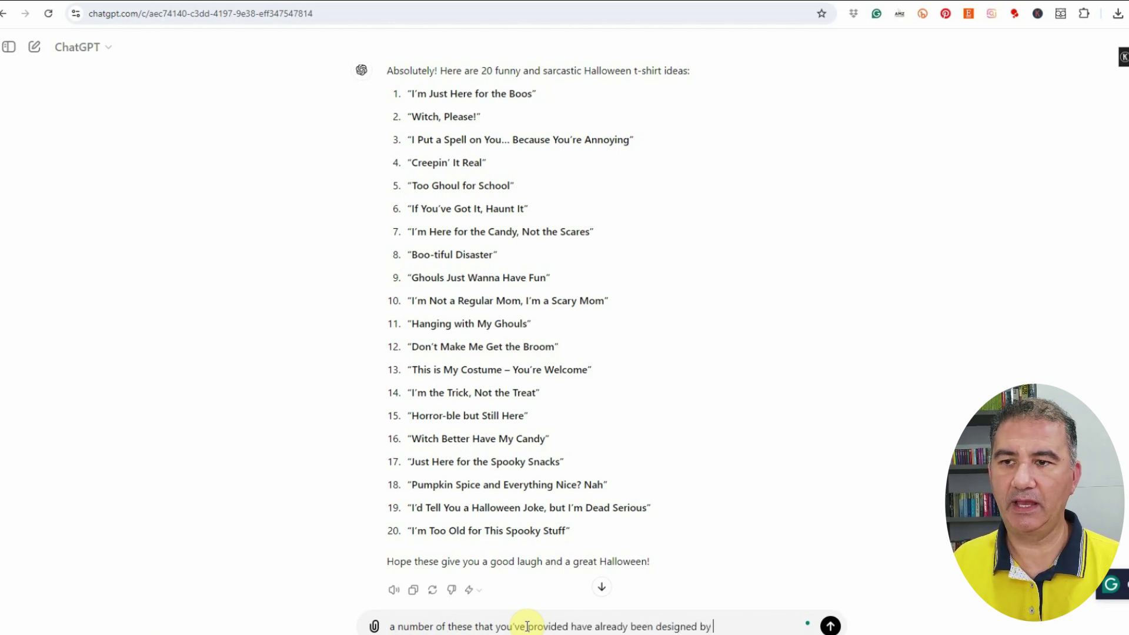
text( other design)
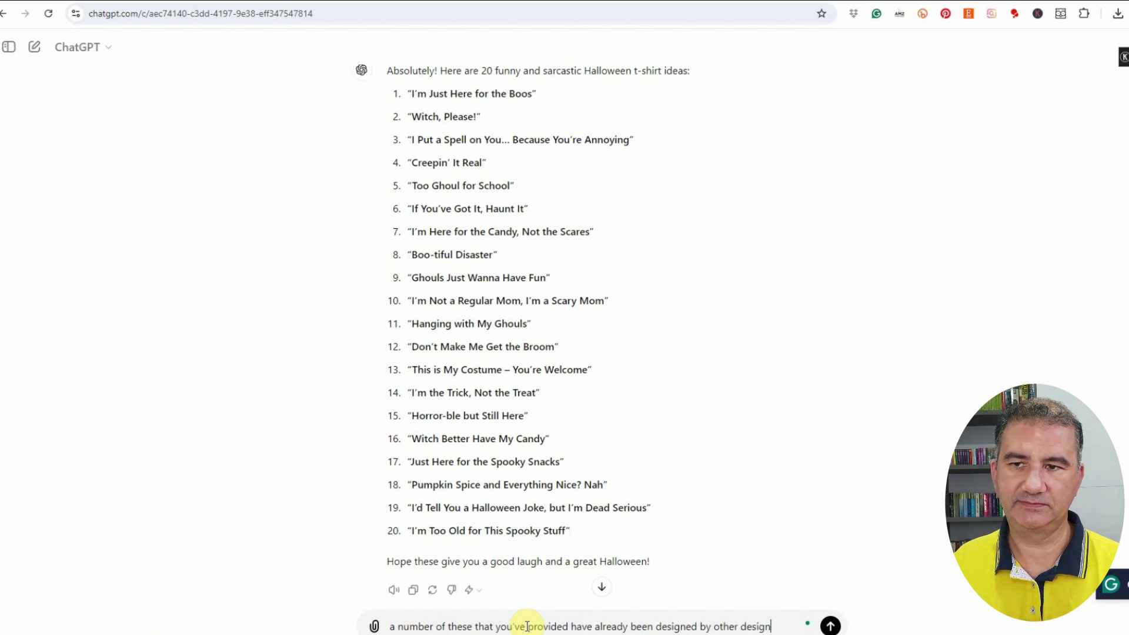
text(ers. Can you giv)
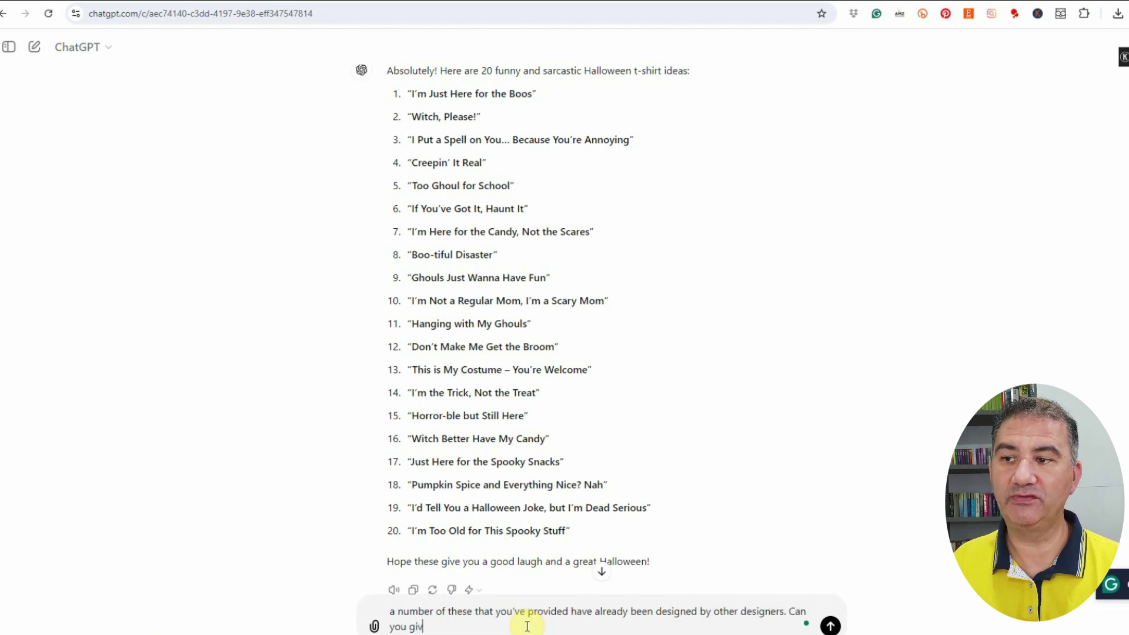
text(e me another 20 t)
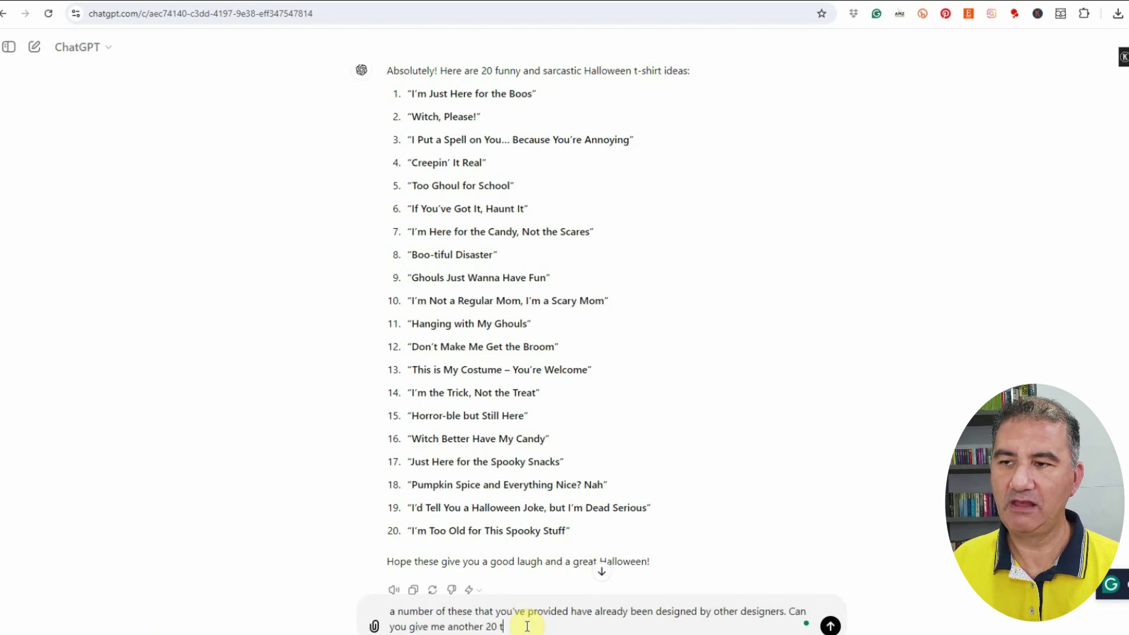
text(hat are absoul)
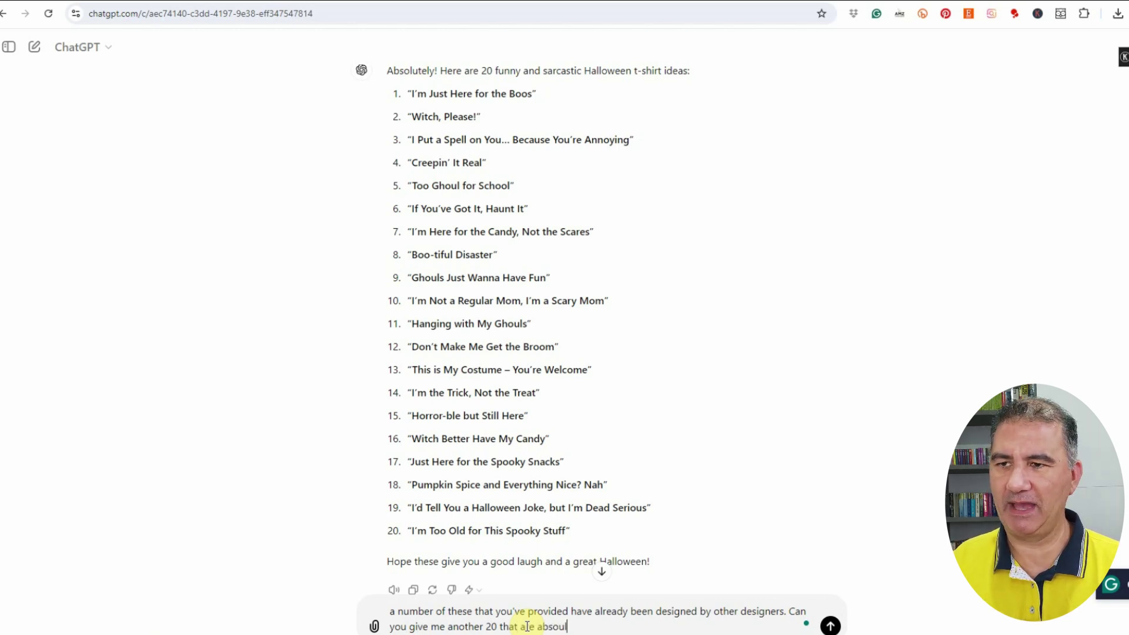
key(BackSpace)
key(BackSpace)
text(lutely )
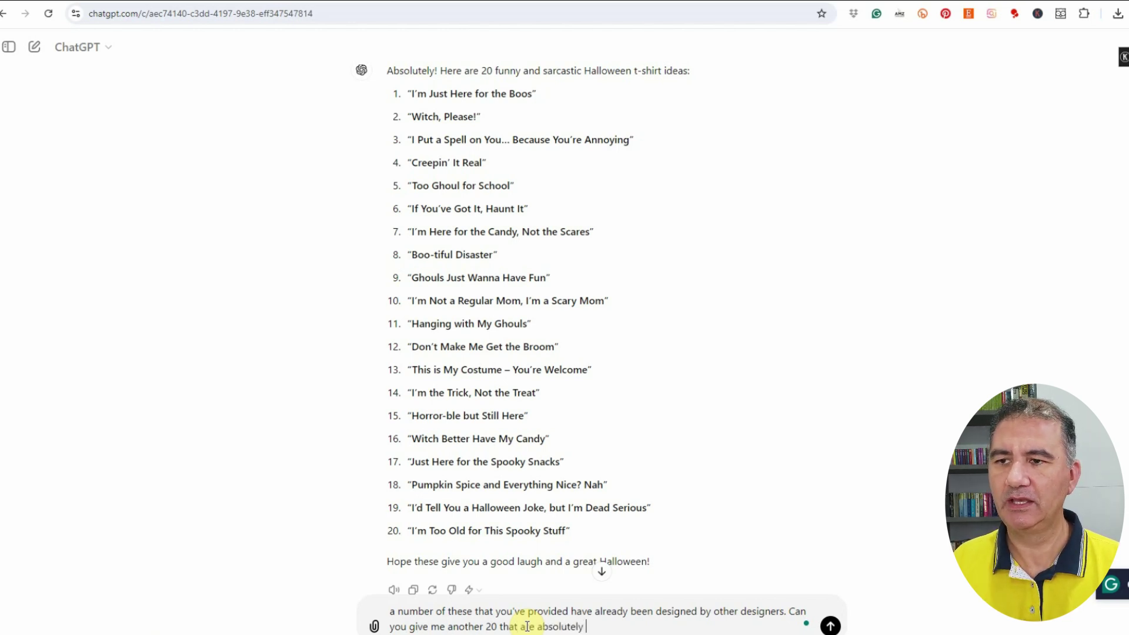
text(positively u)
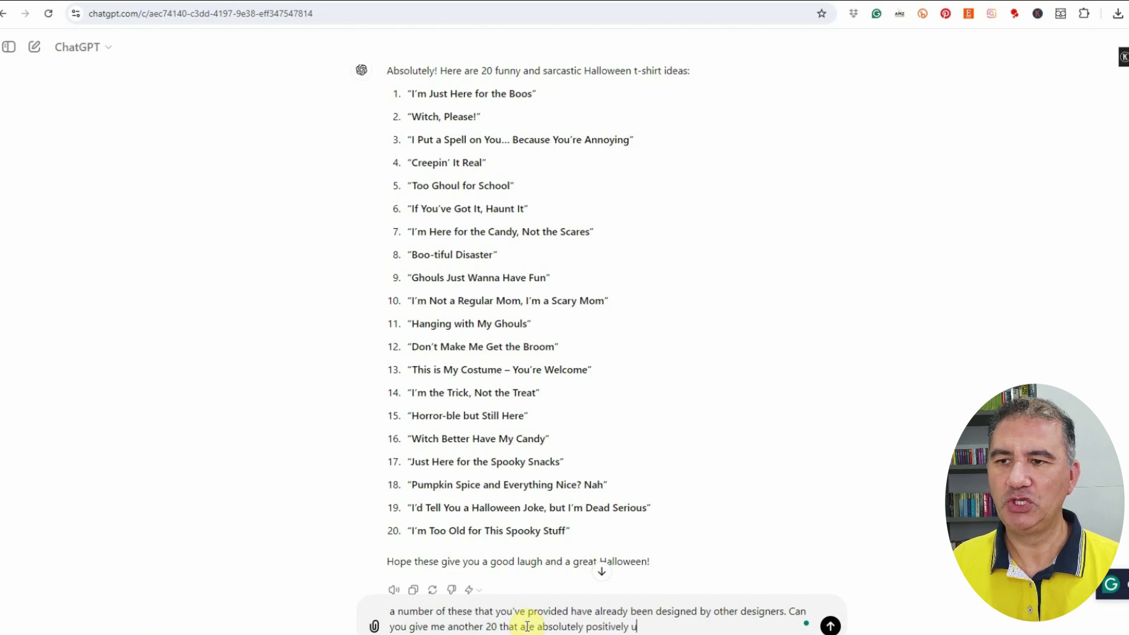
text(nique and that h)
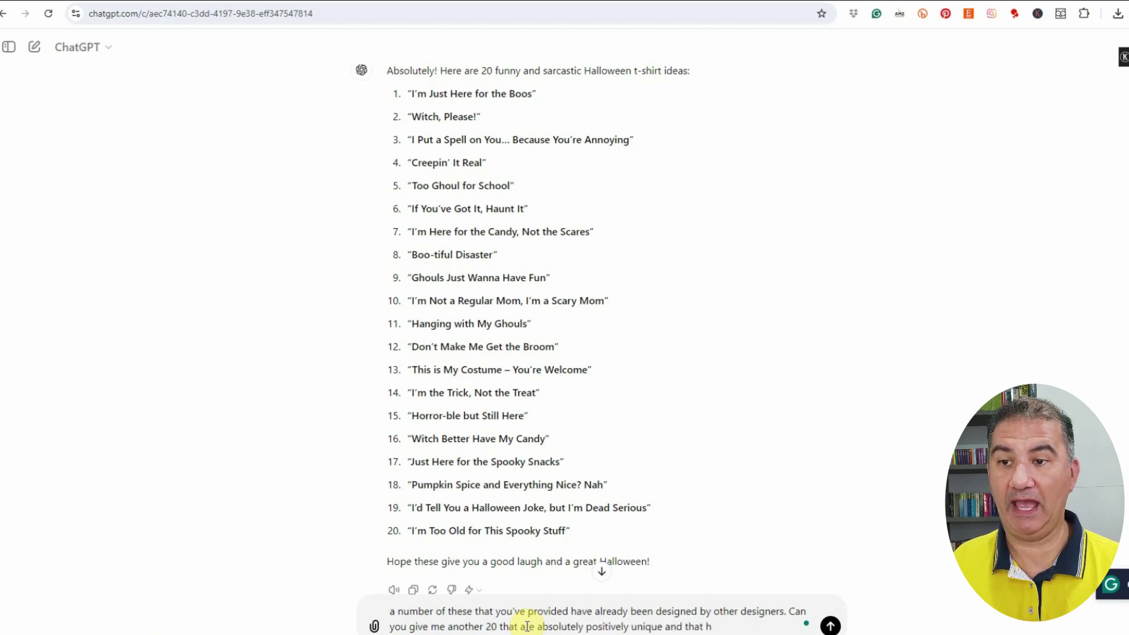
text(ave )
text(never been done before.)
key(ctrl+a)
key(ctrl+c)
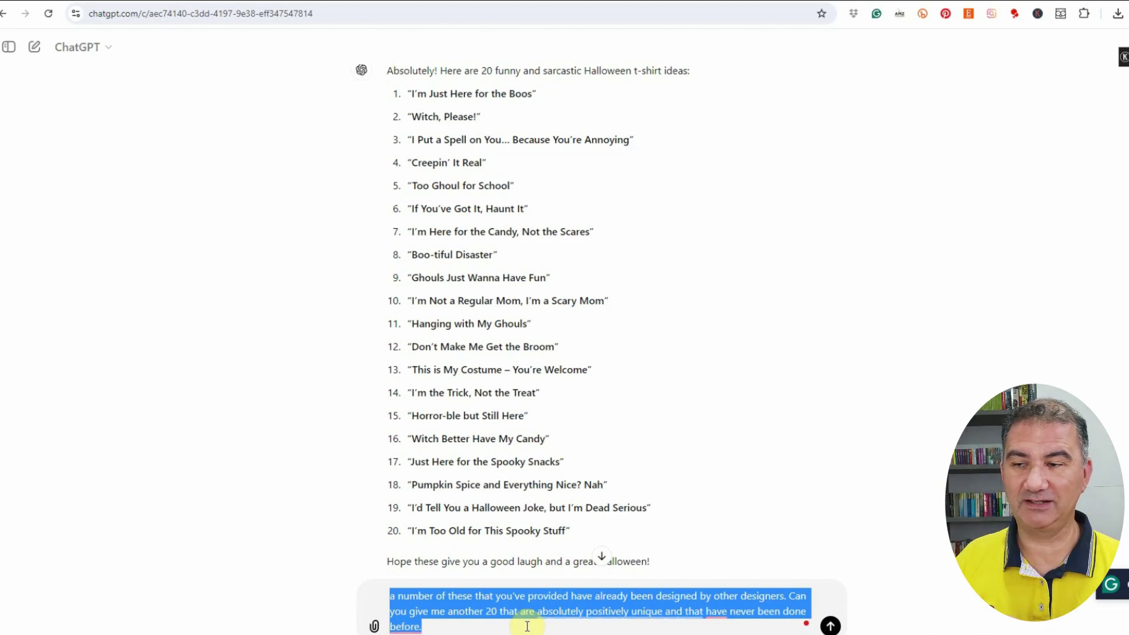
key(Return)
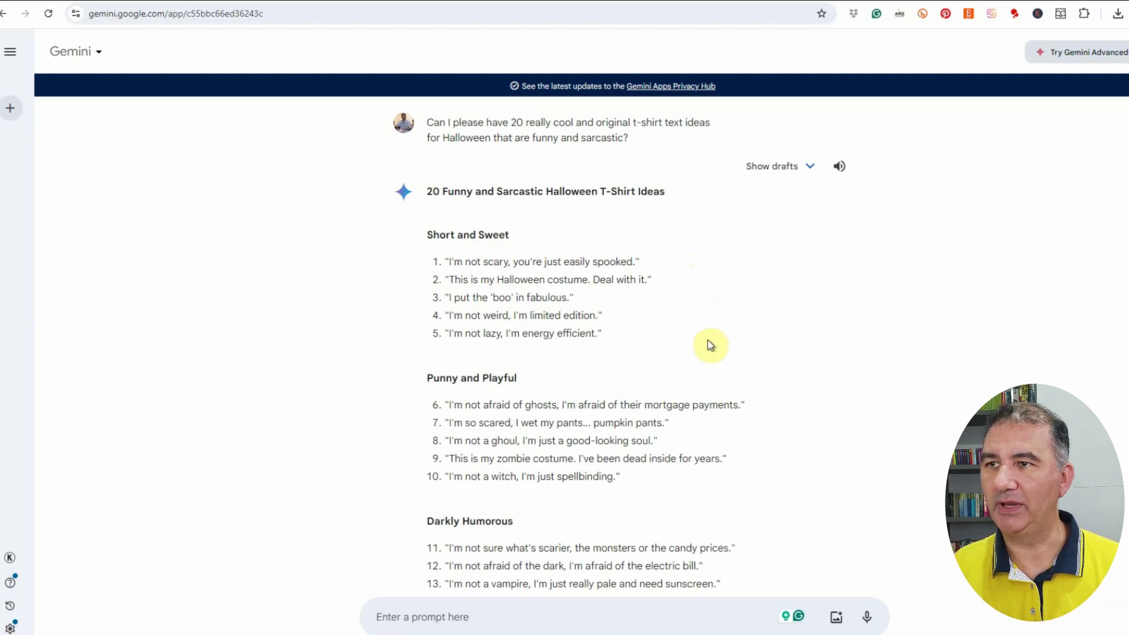
Ask Gemini to 'please continue' the list, then paste in the unique-ideas request
scroll(709, 340, down, 2)
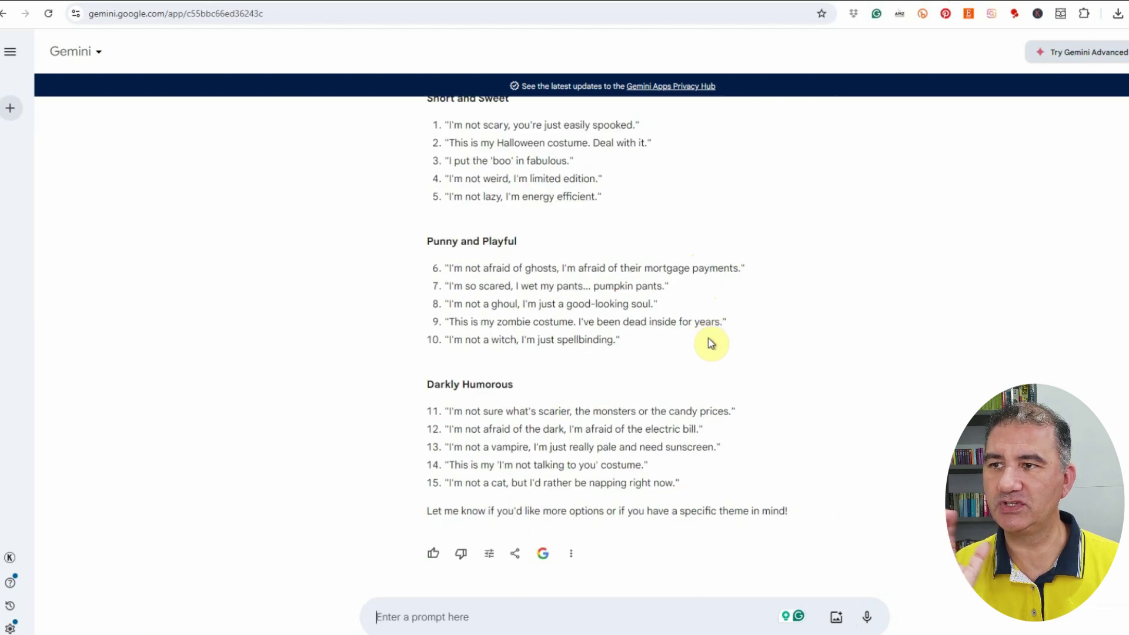
click(489, 612)
text(please con)
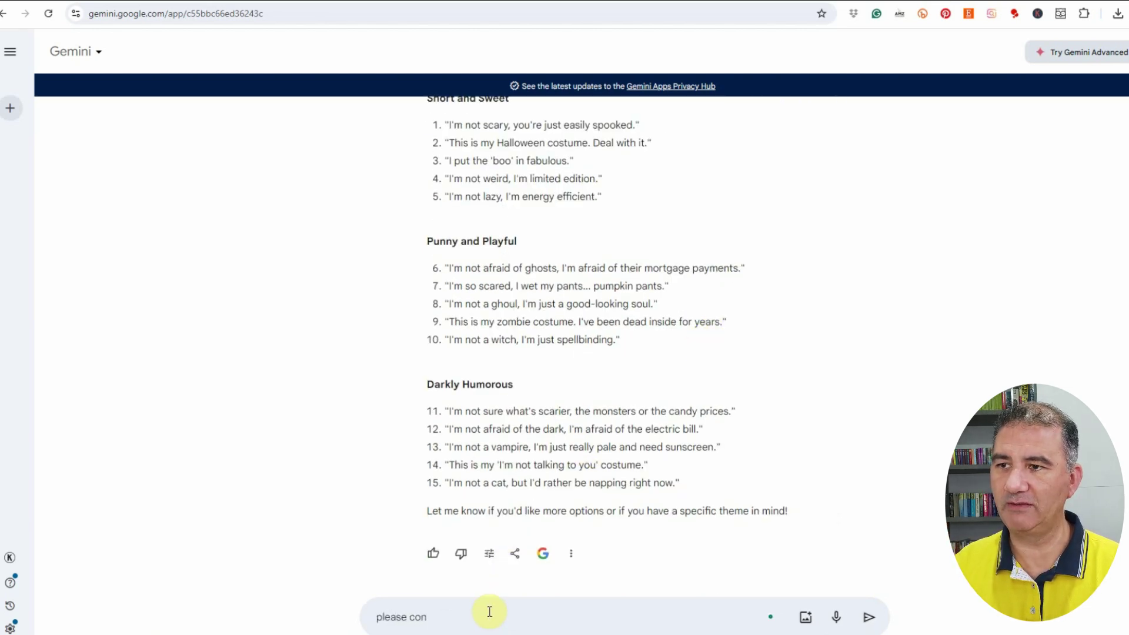
text(tinue)
key(Return)
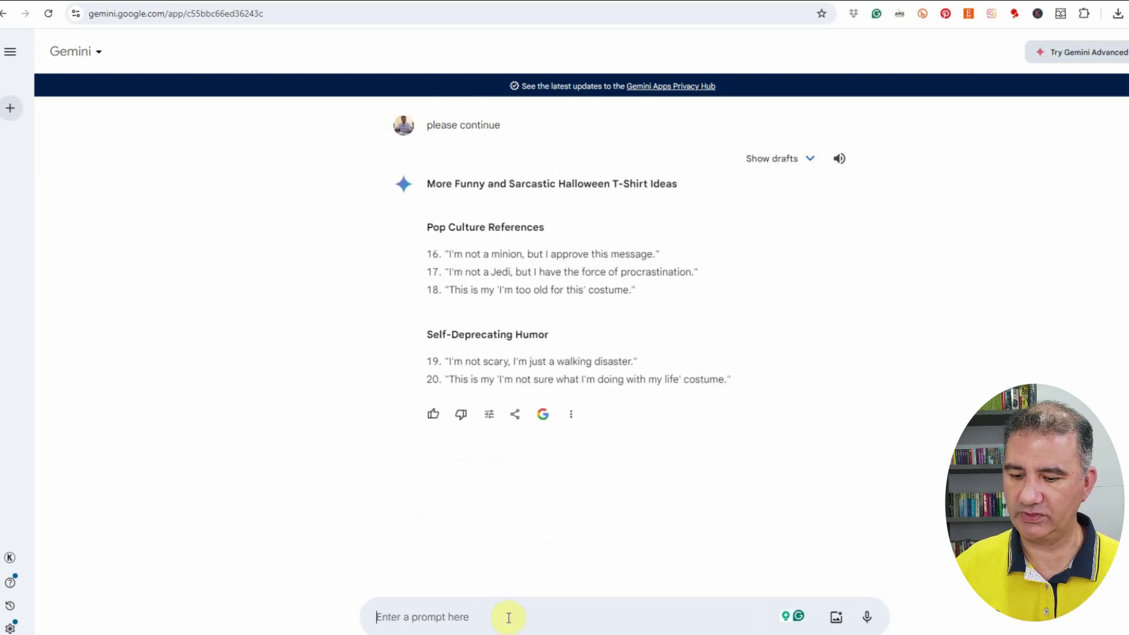
key(ctrl+v)
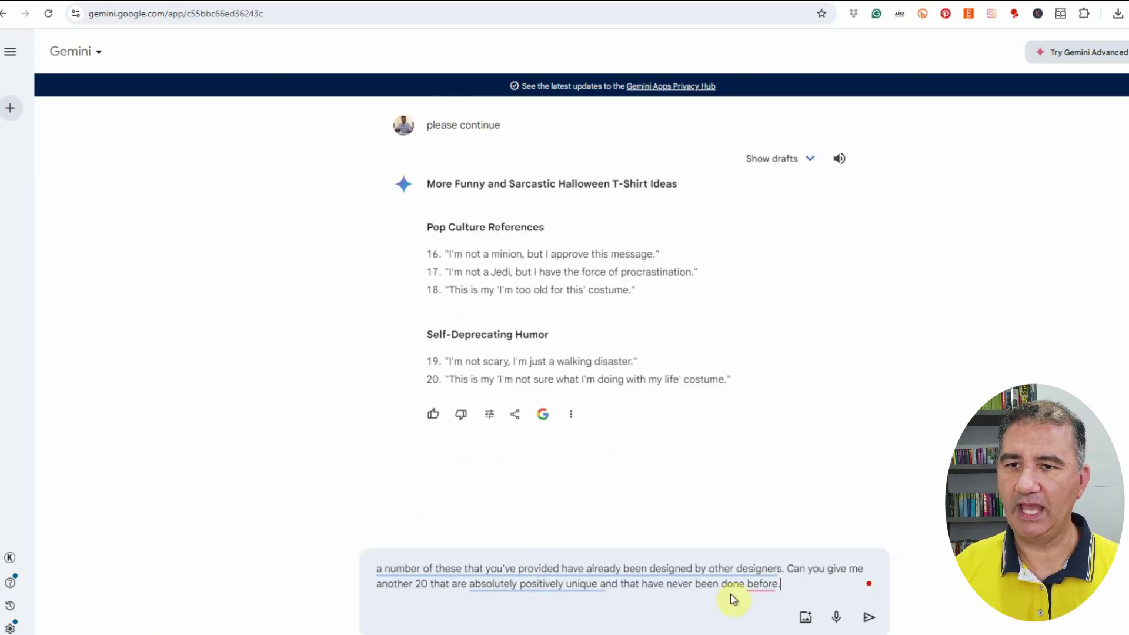
Send the request for 20 unique, never-done-before ideas to Gemini
click(869, 617)
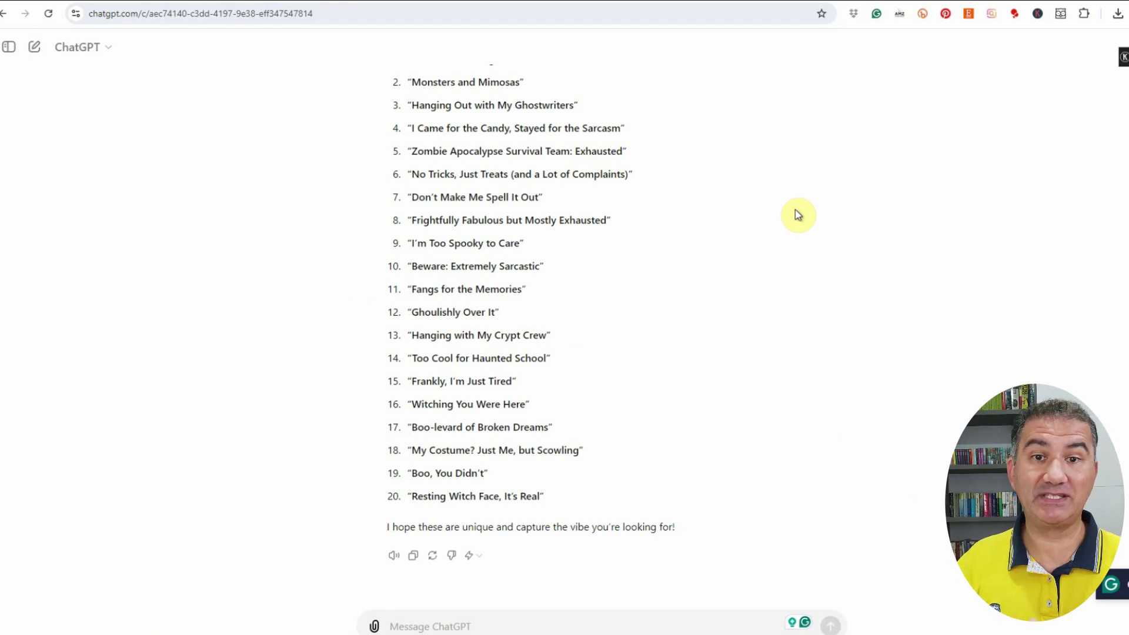
Ask ChatGPT for 10 funnier, more sarcastic versions of 'Witch, Please' for a female wearer
triple_click(509, 167)
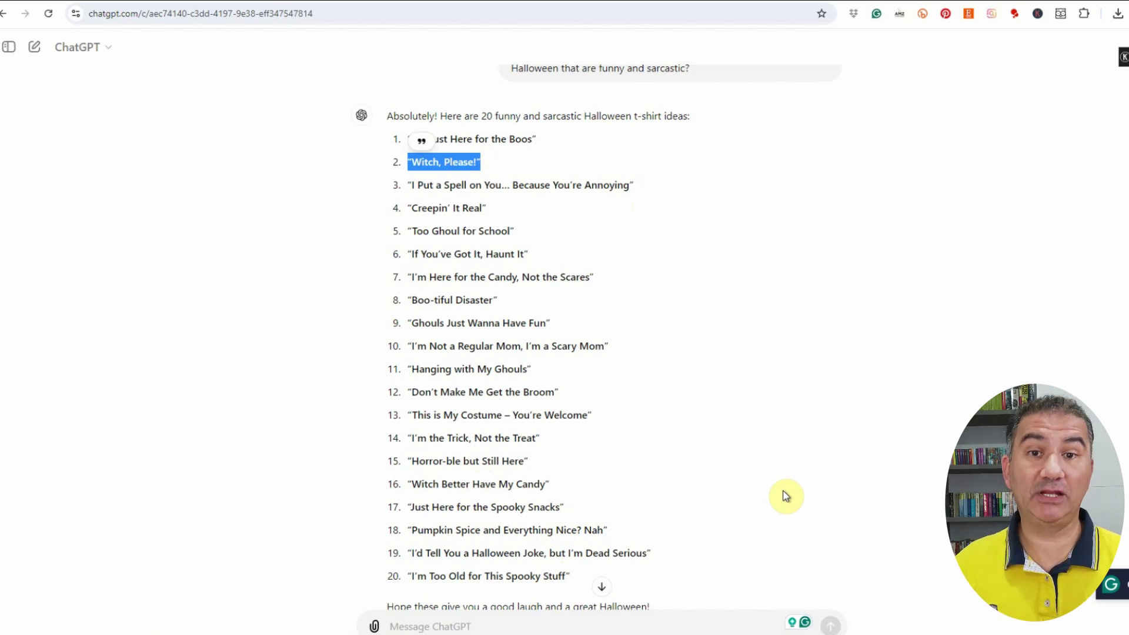
click(412, 627)
text(Can you please en)
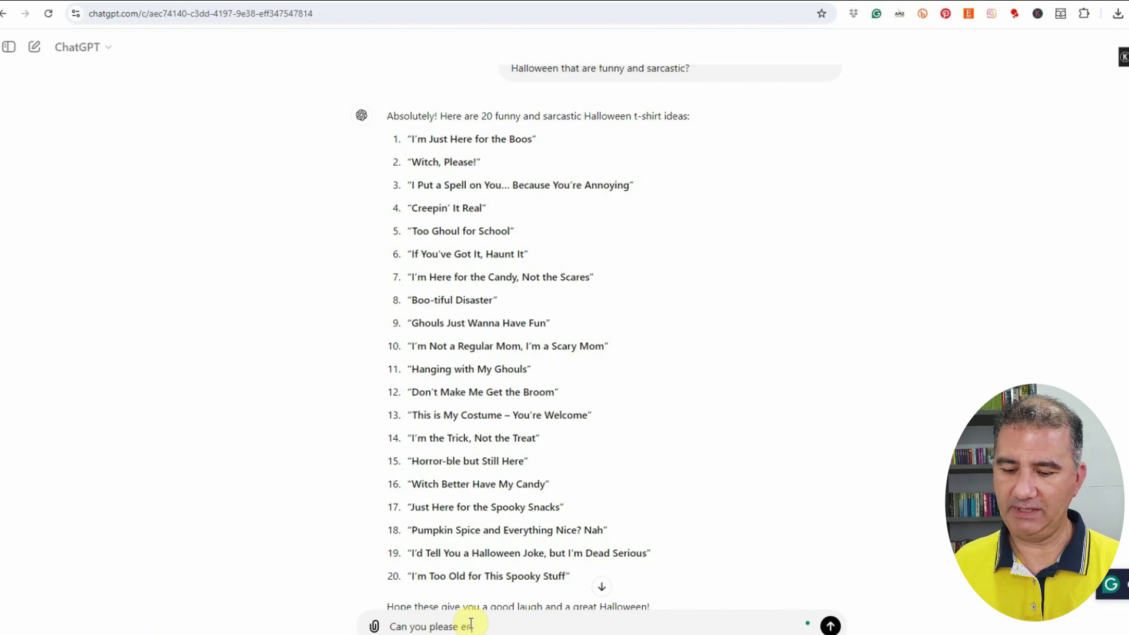
text(hance number)
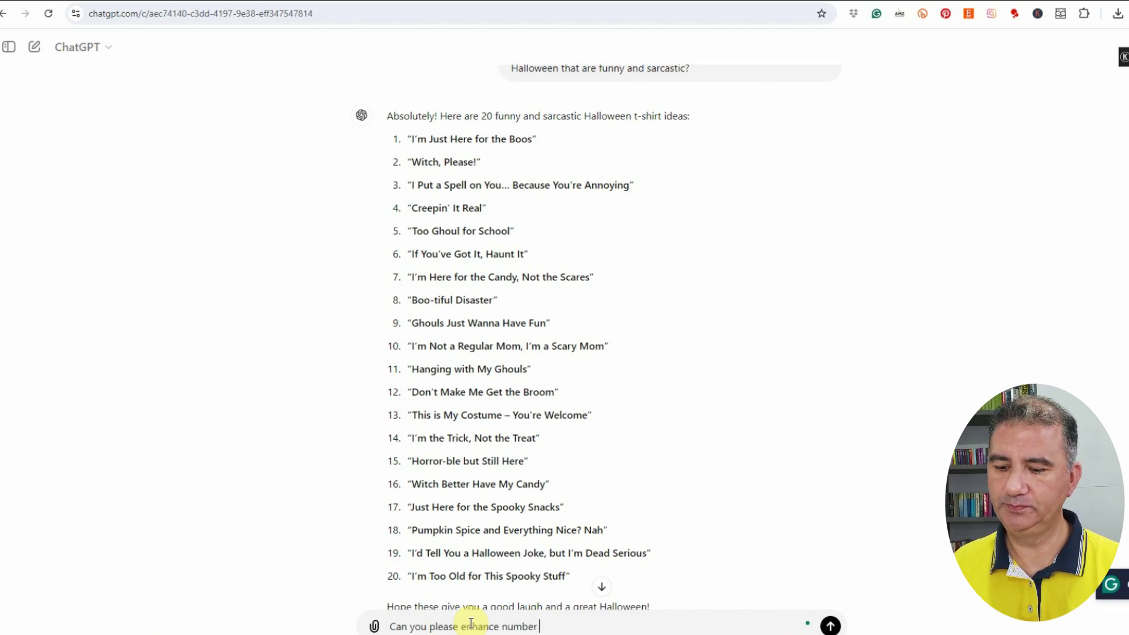
text( 2: 'Witch)
key(BackSpace)
key(BackSpace)
key(BackSpace)
key(BackSpace)
text('Witch, please')
text(and make it )
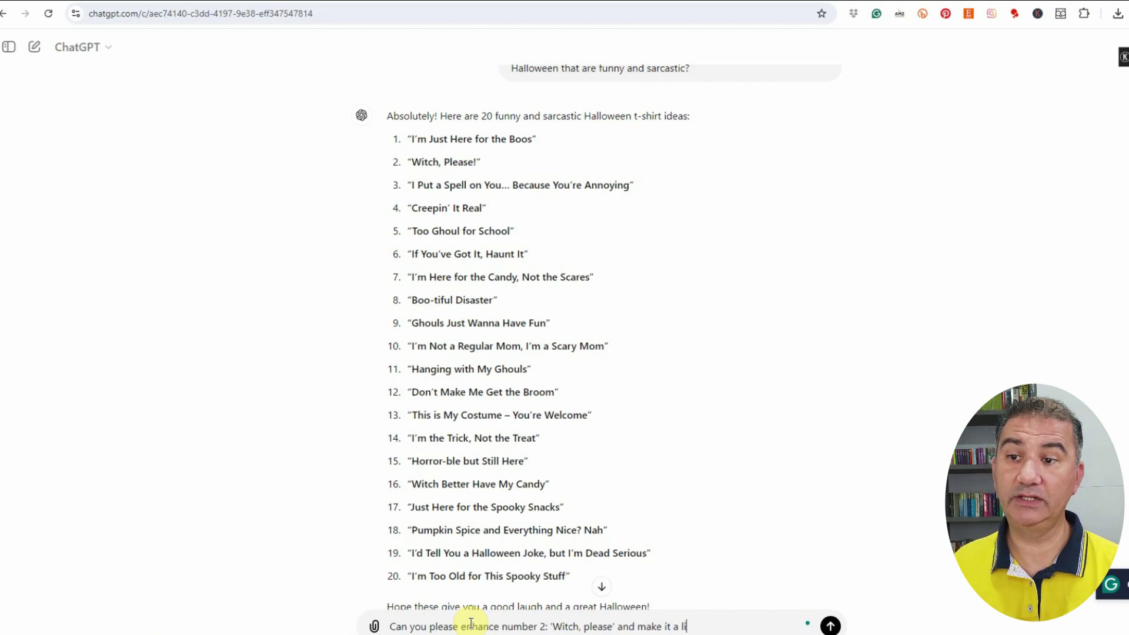
text(a little funnier or more sarc)
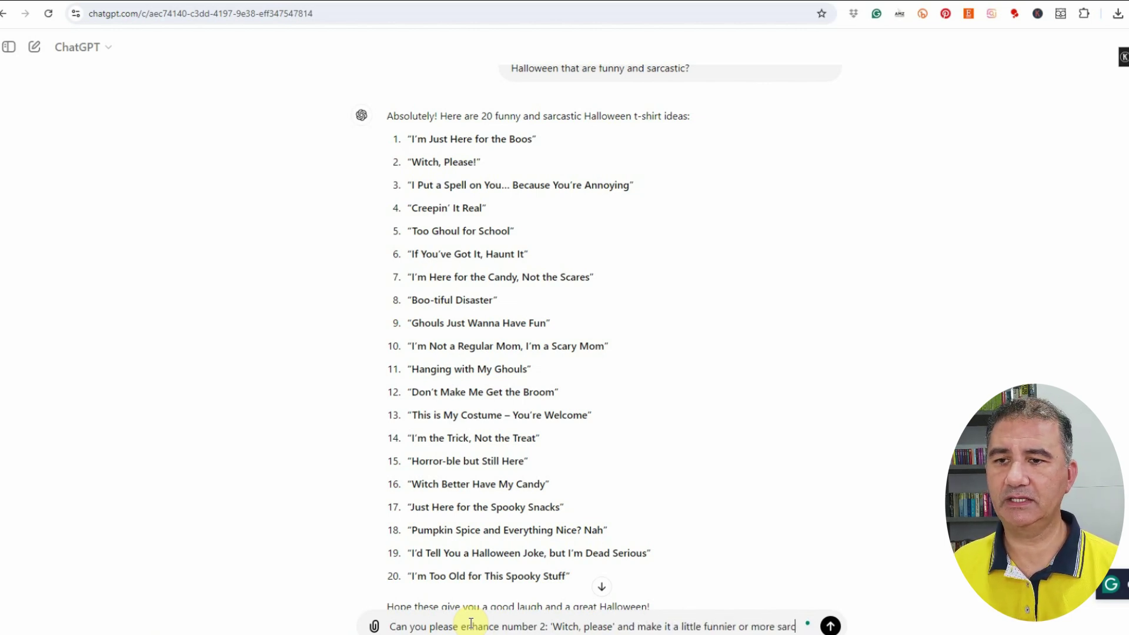
text(astic o)
text(r perhaps )
text(add another word or two to)
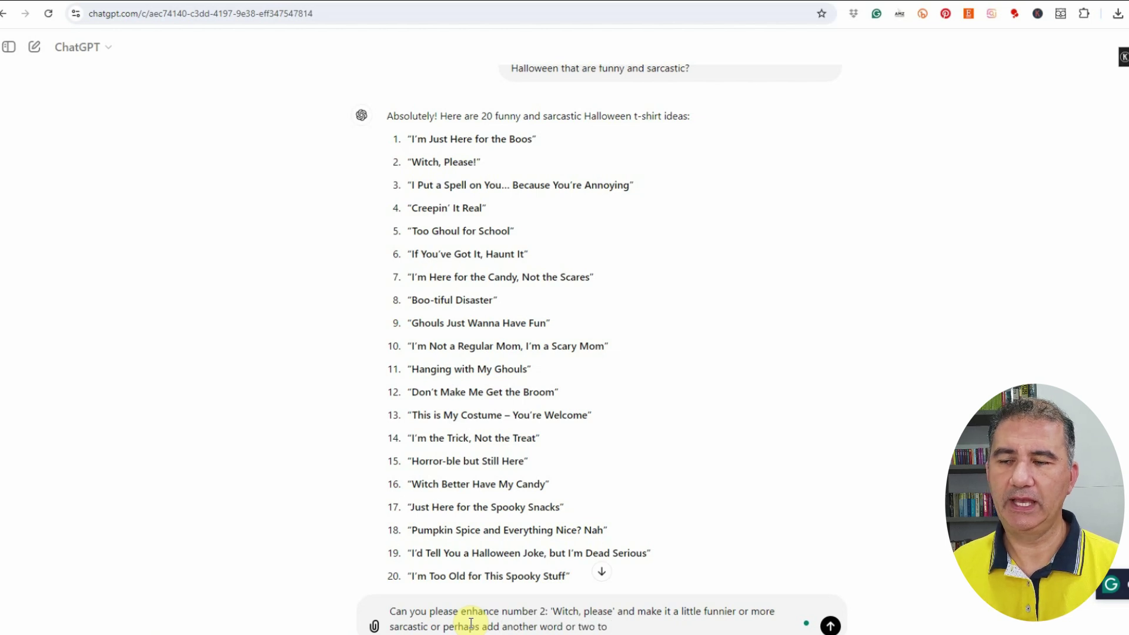
text( take it from the perspect)
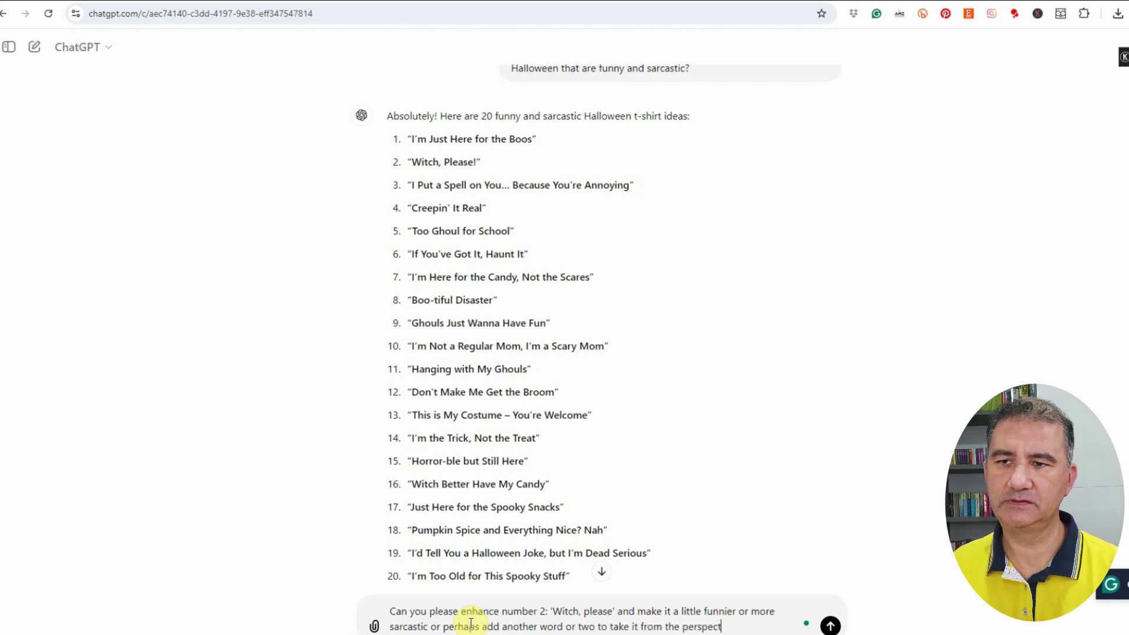
text(ive of a female client waear)
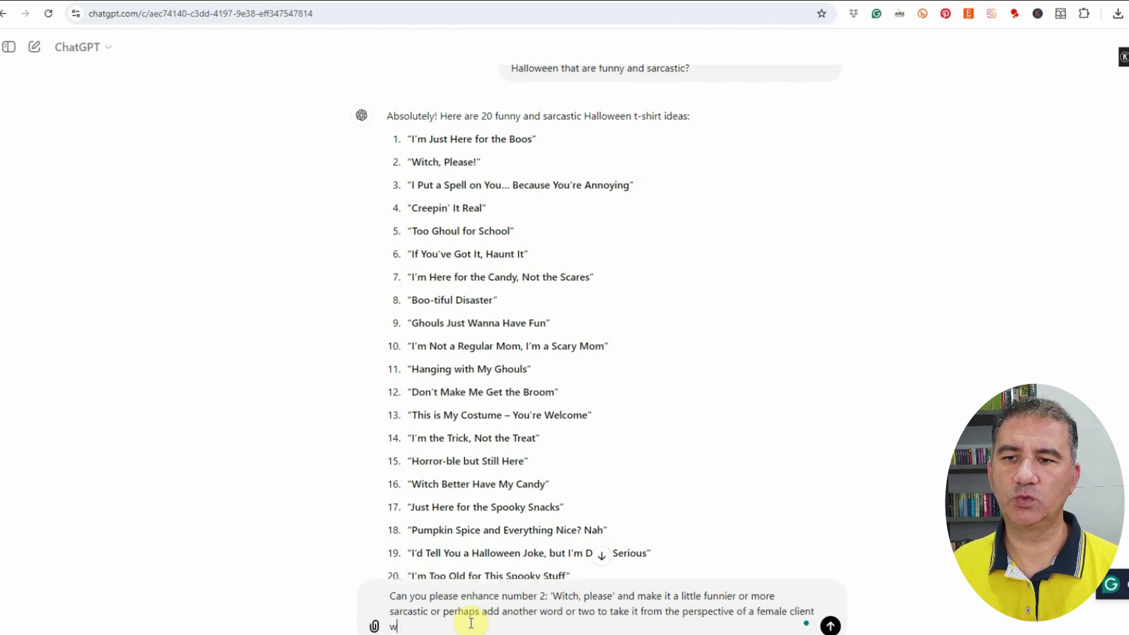
text(earing this design.)
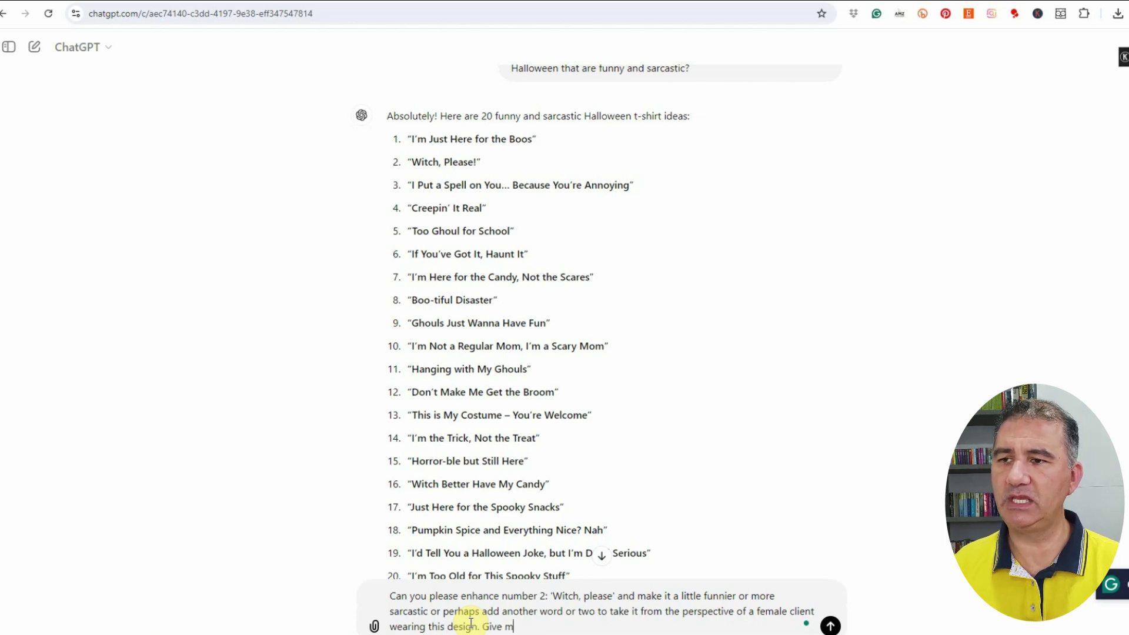
text(Give me 10 options)
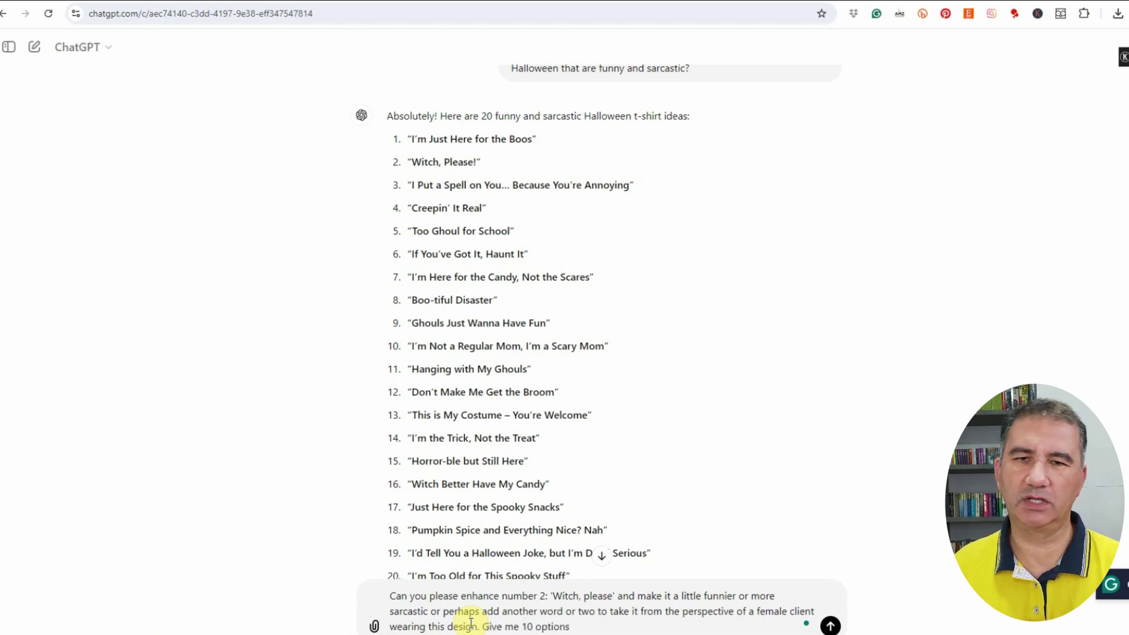
key(Return)
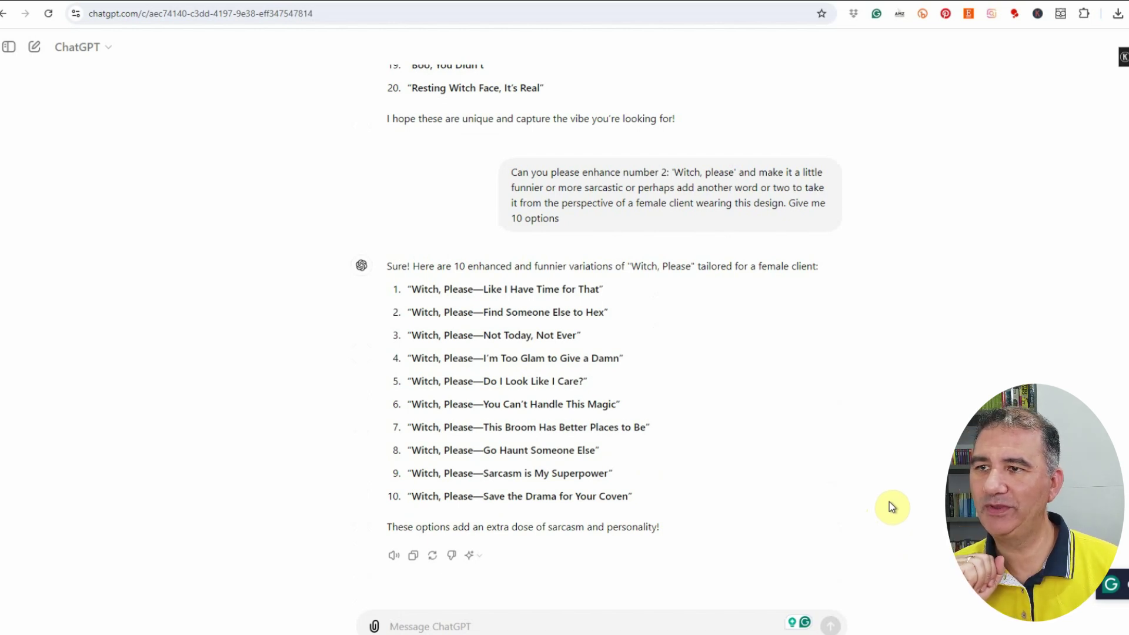
Ask ChatGPT for an image-generator prompt for option 9 with extra Halloween elements
click(510, 627)
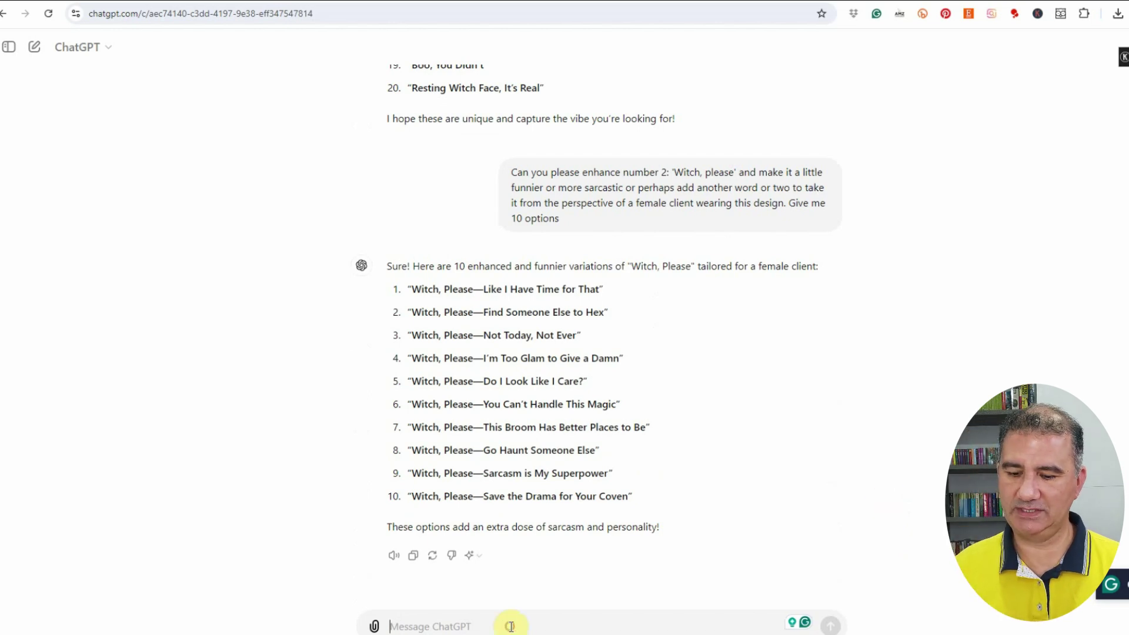
text(Great, n)
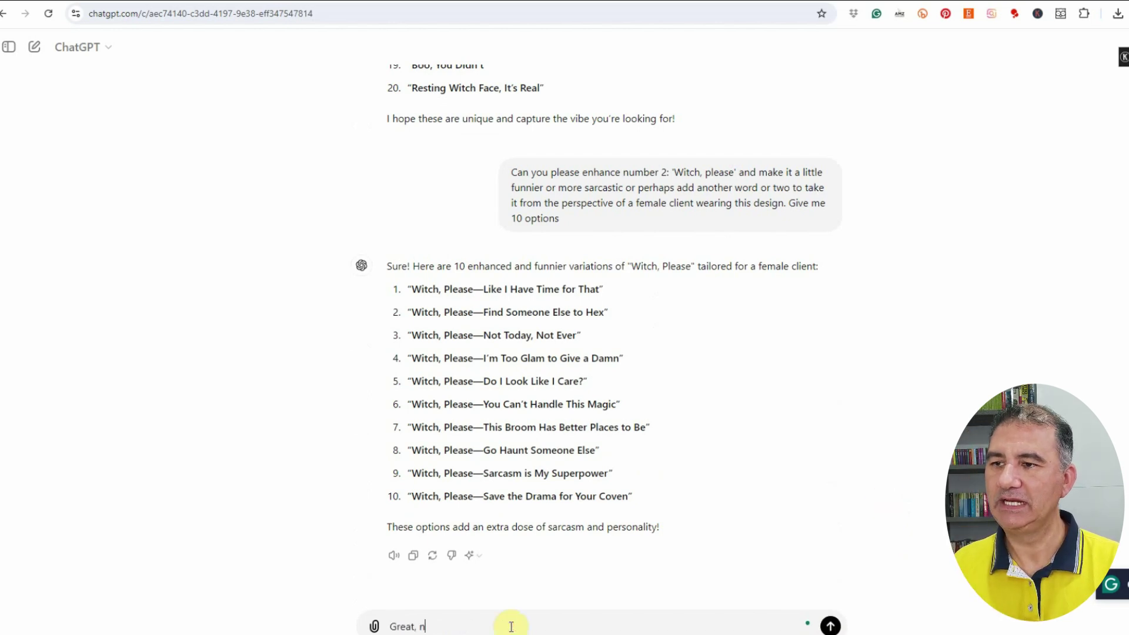
text(ow can you please)
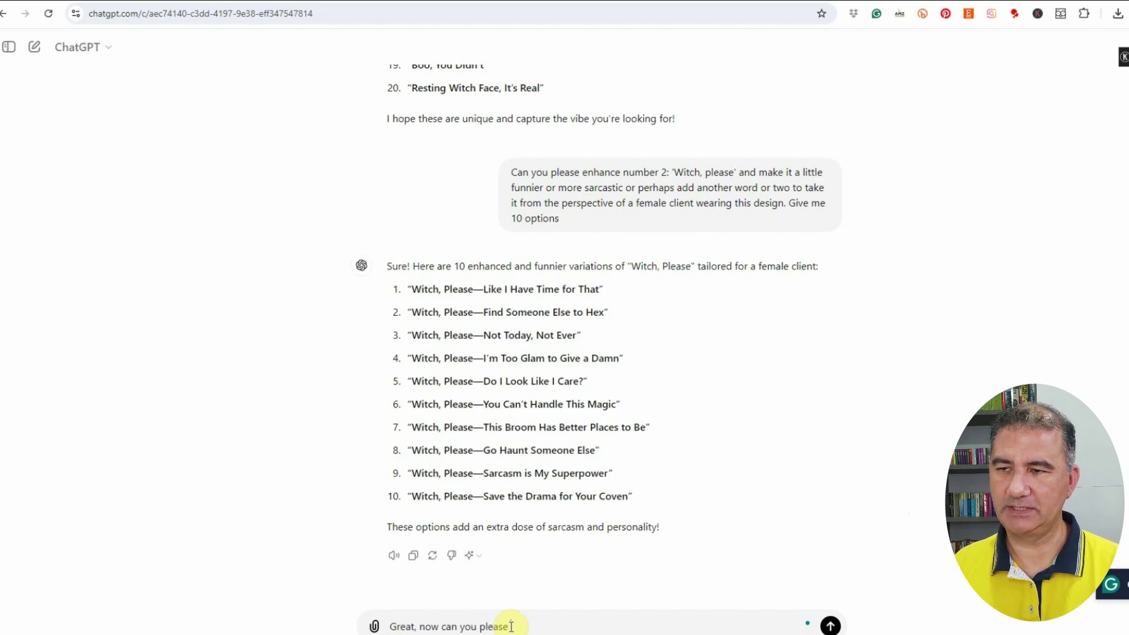
text( provo)
text(de me with a)
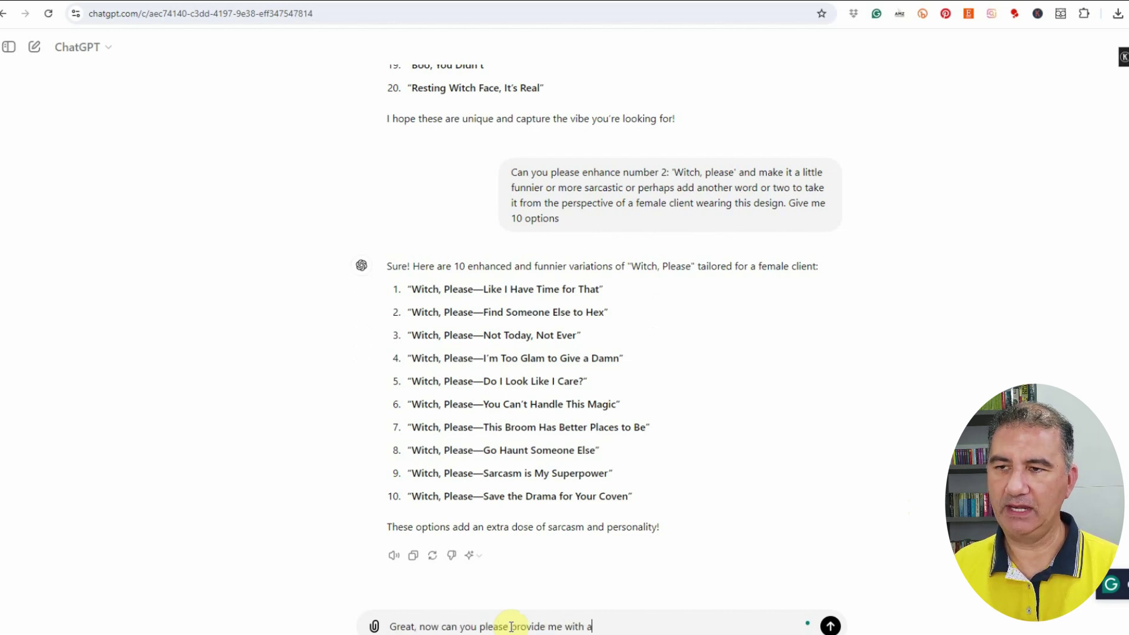
text(n effective )
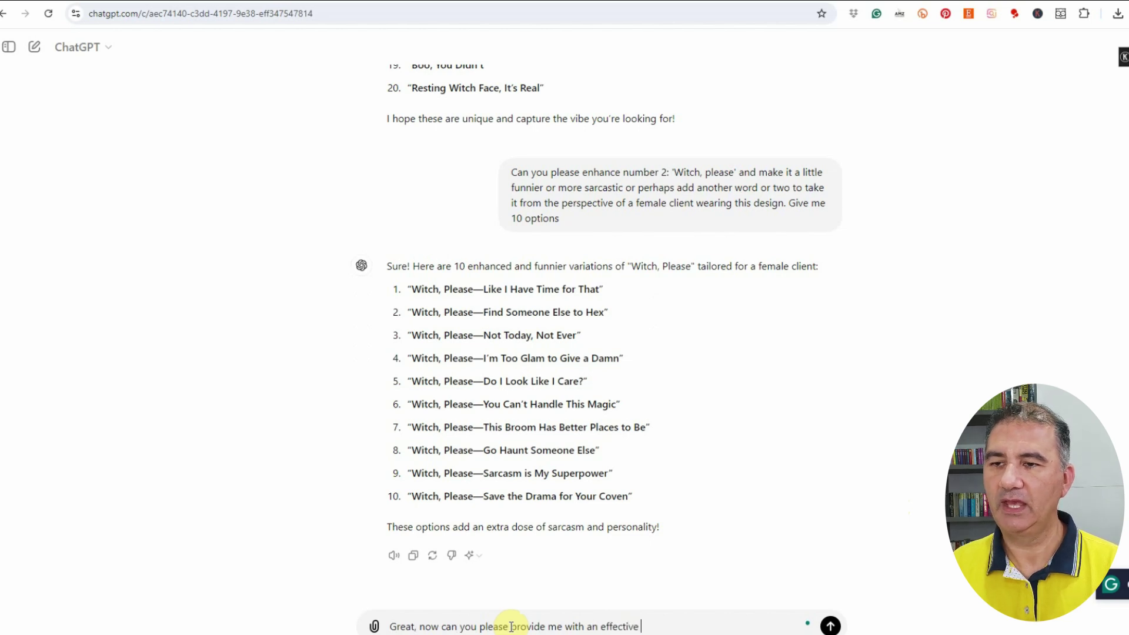
text(image prompt)
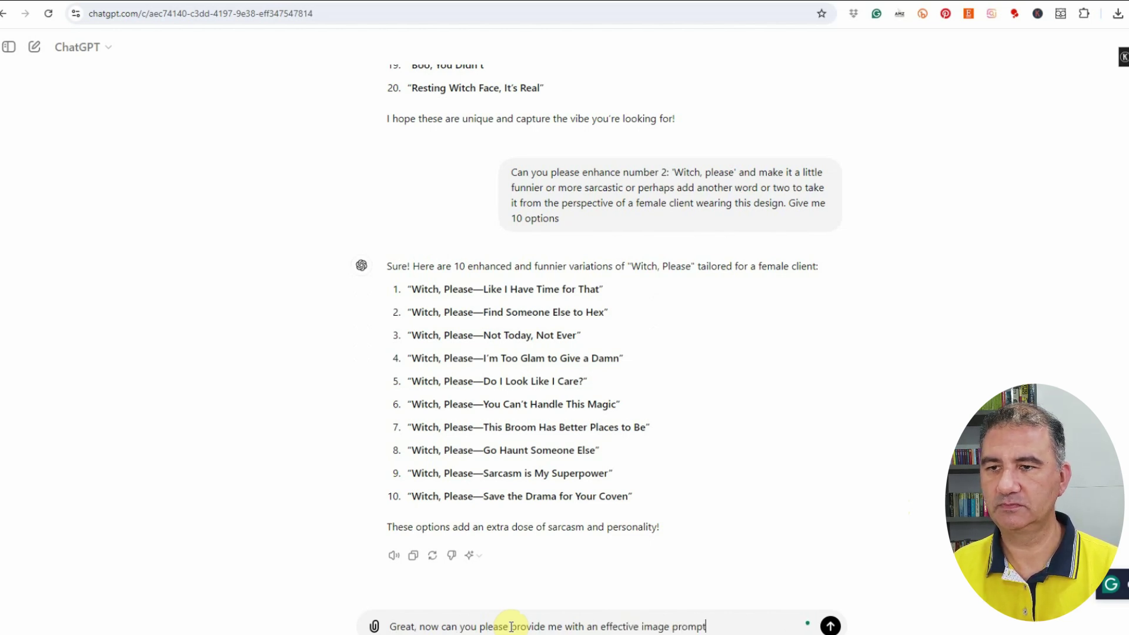
text( that I can use i)
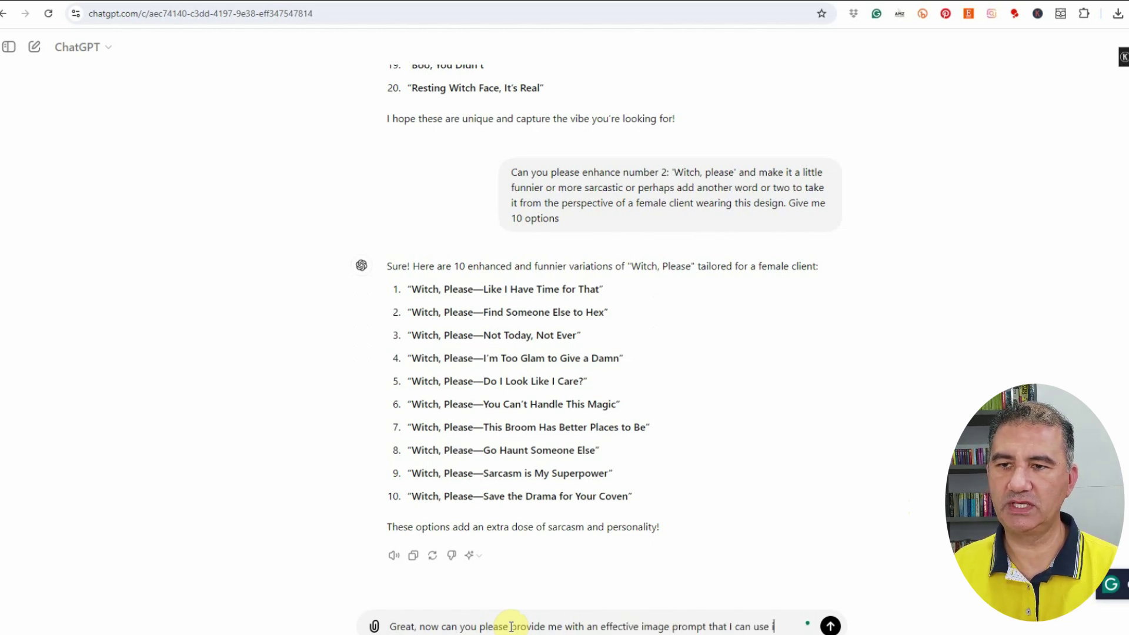
text(n an image generator that w)
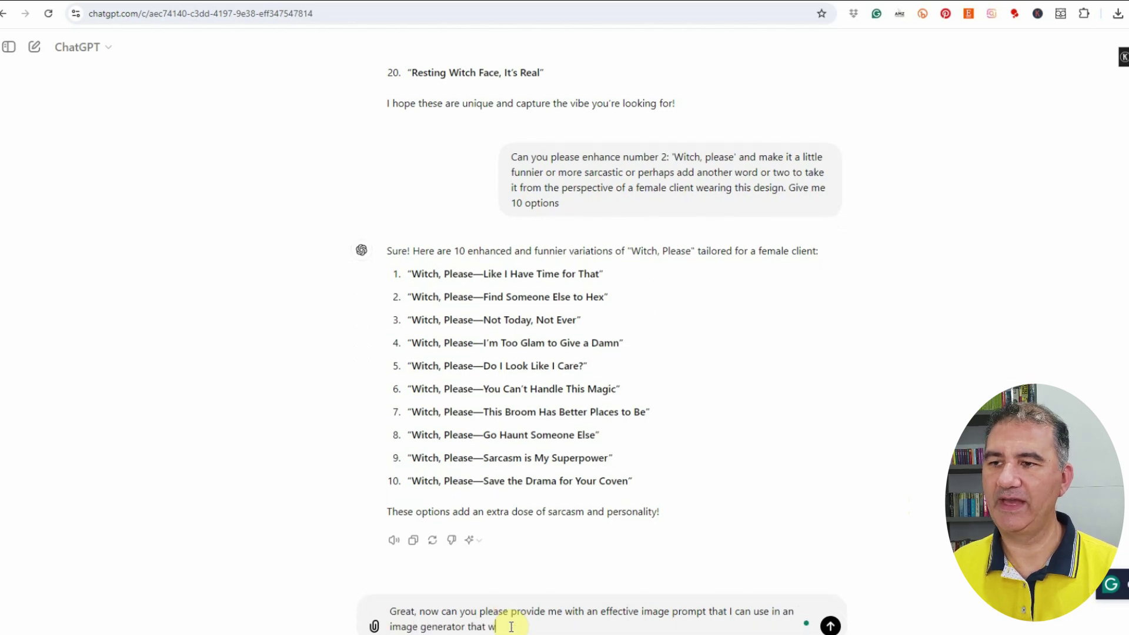
text(ill generate a really amaz)
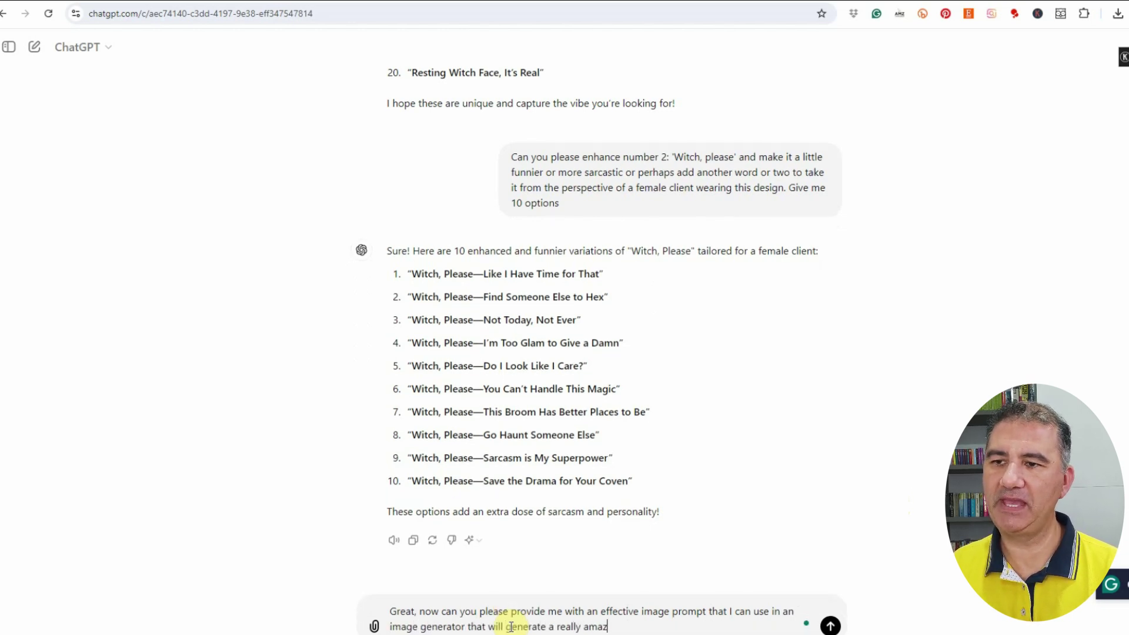
text(ing design)
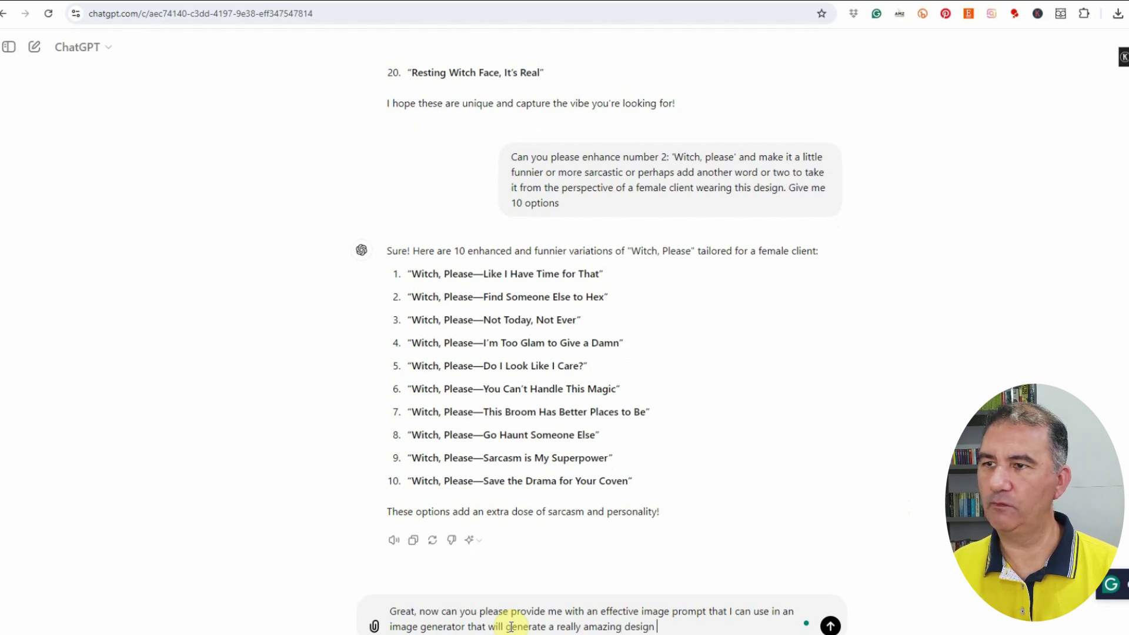
text( for number 9)
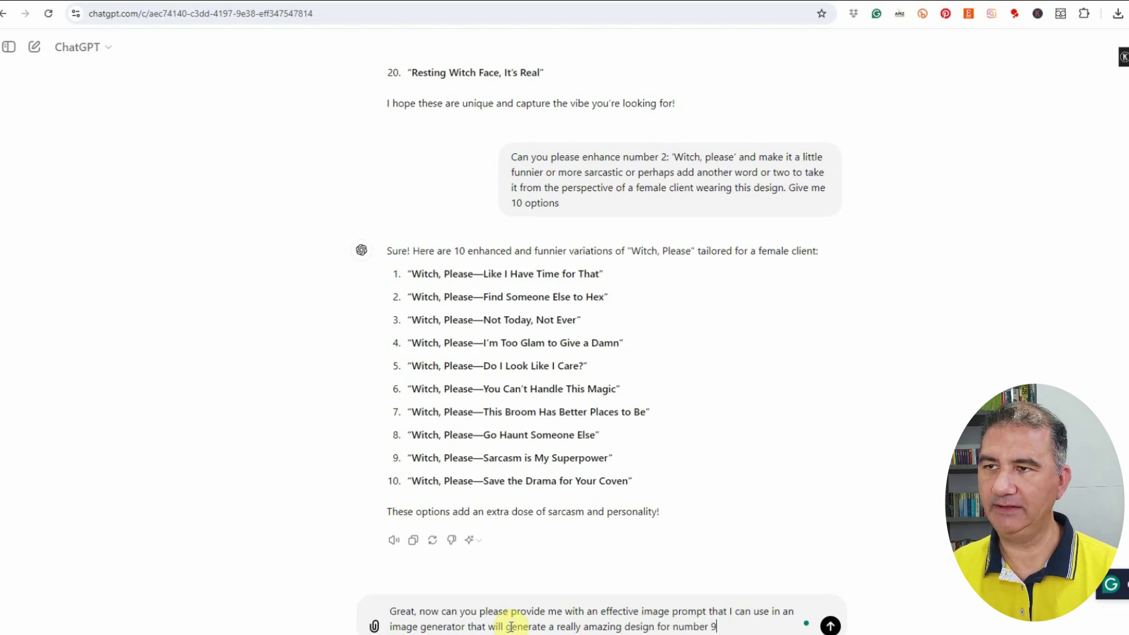
text( 'Witch, Plea)
text(se - Sarcasm is )
text(My Superpower' and add)
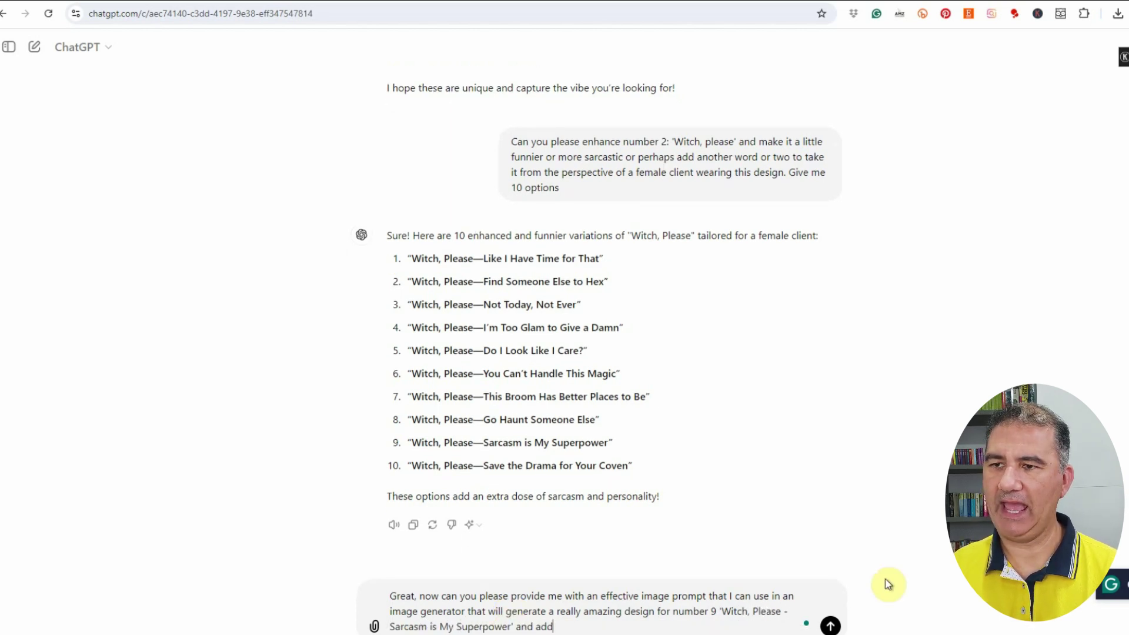
text( some interesting prompts to add Halloween related)
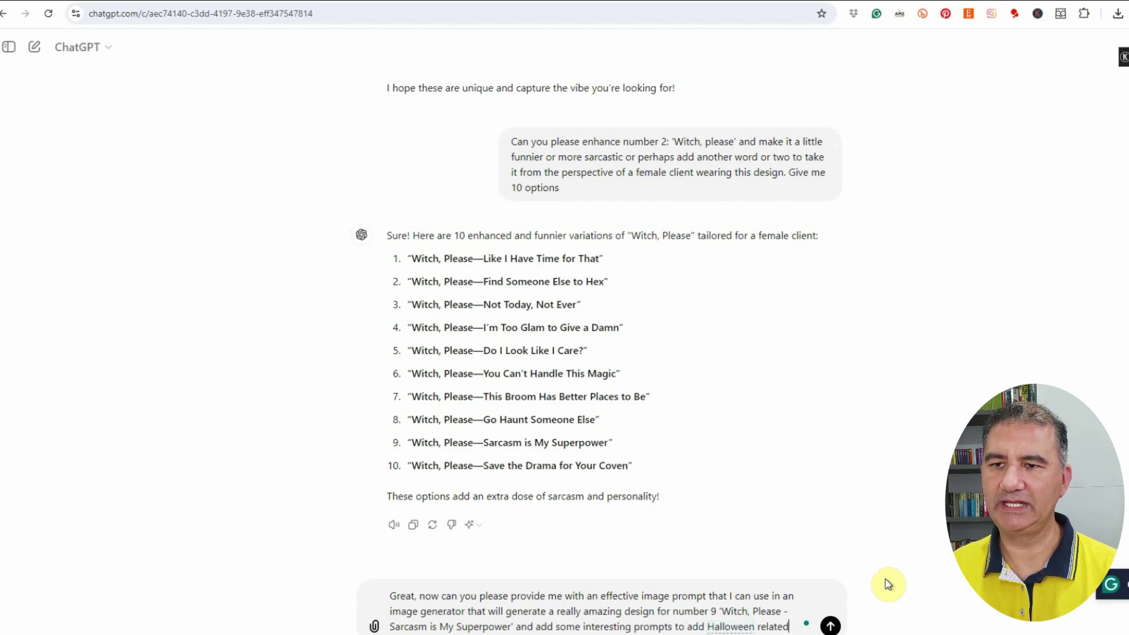
text( material into the design.)
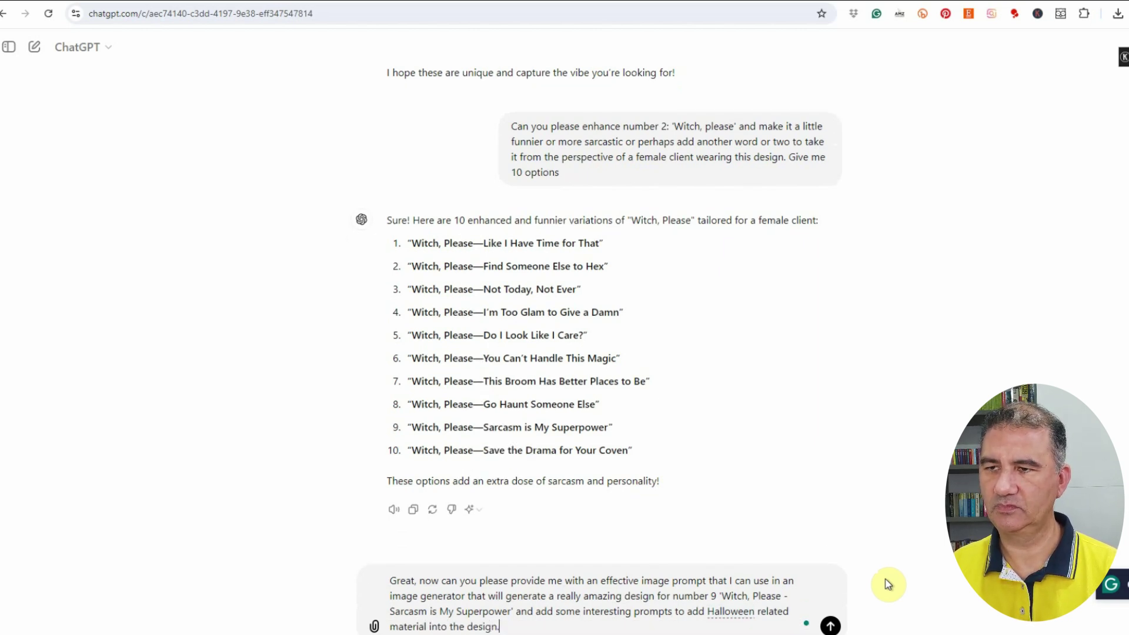
key(Return)
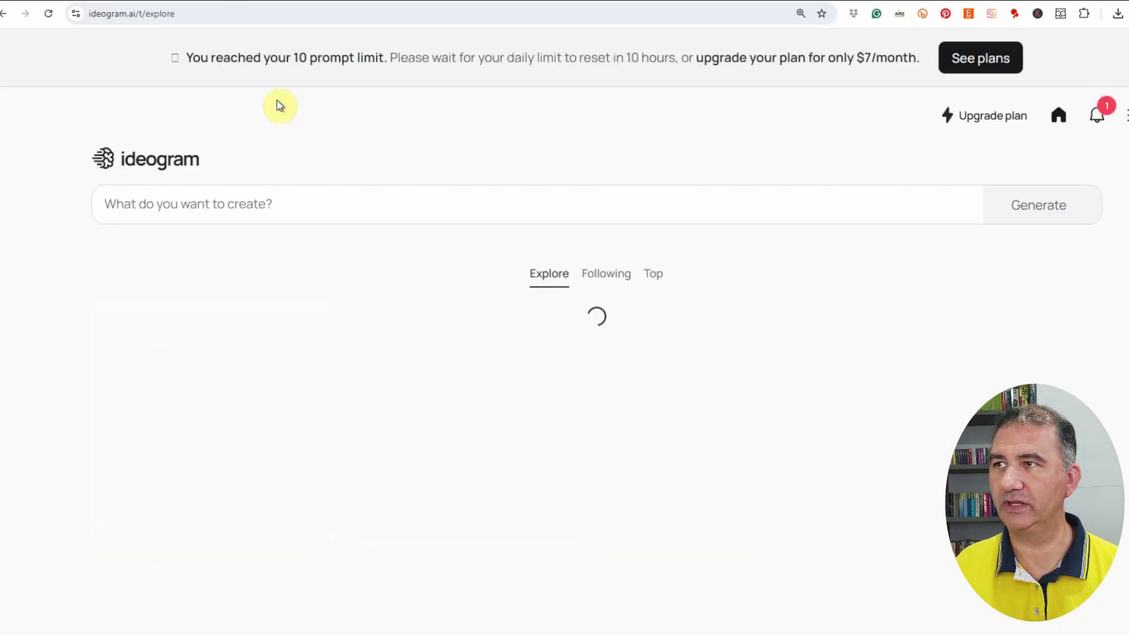
Paste the Halloween witch image prompt into Ideogram and turn Magic Prompt on
click(240, 203)
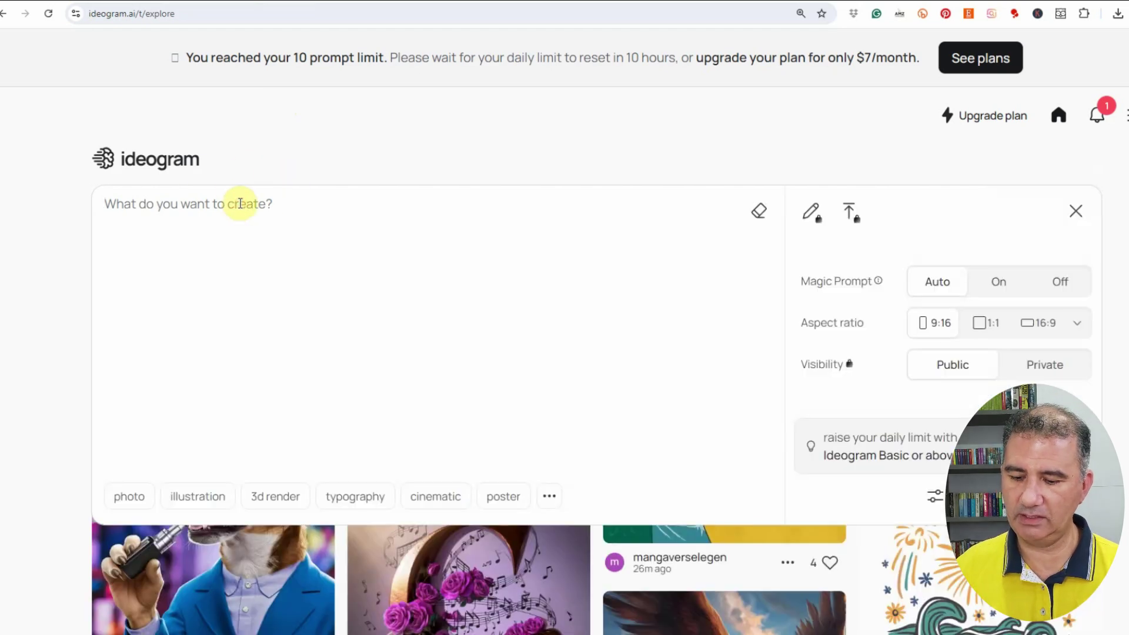
text(A stylish and confident witch standing with arms crossed, wearing a modern, sleek black outfit with a hint of purple. The witch has a sly, sarcastic smirk, with text ‘Witch, Please - Sarcasm is My Superpower’ displayed prominently in bold, elegant font. Surround her with Halloween-themed elements like swirling purple and black smoke, small floating jack-o’-lanterns with mischievous grins, and a broom leaning casually against her. Add subtle, glowing green accents to the witch’s accessories, like a pendant or belt buckle, and include a full moon in the background with bats flying across it. The overall vibe should be a mix of sass, magic, and Halloween spookiness)
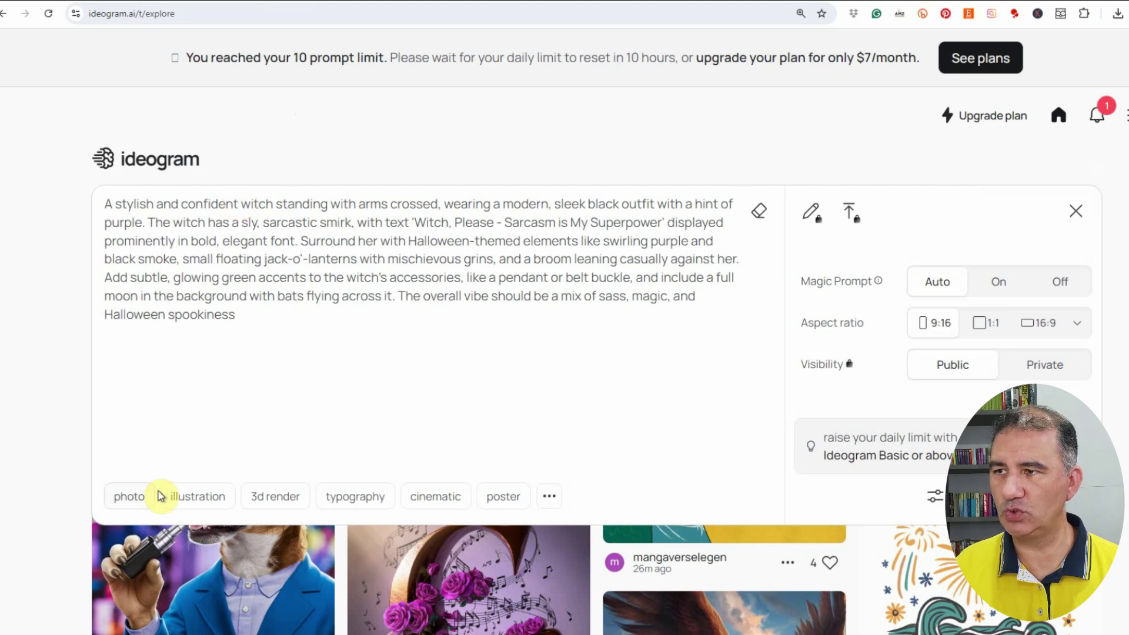
click(552, 500)
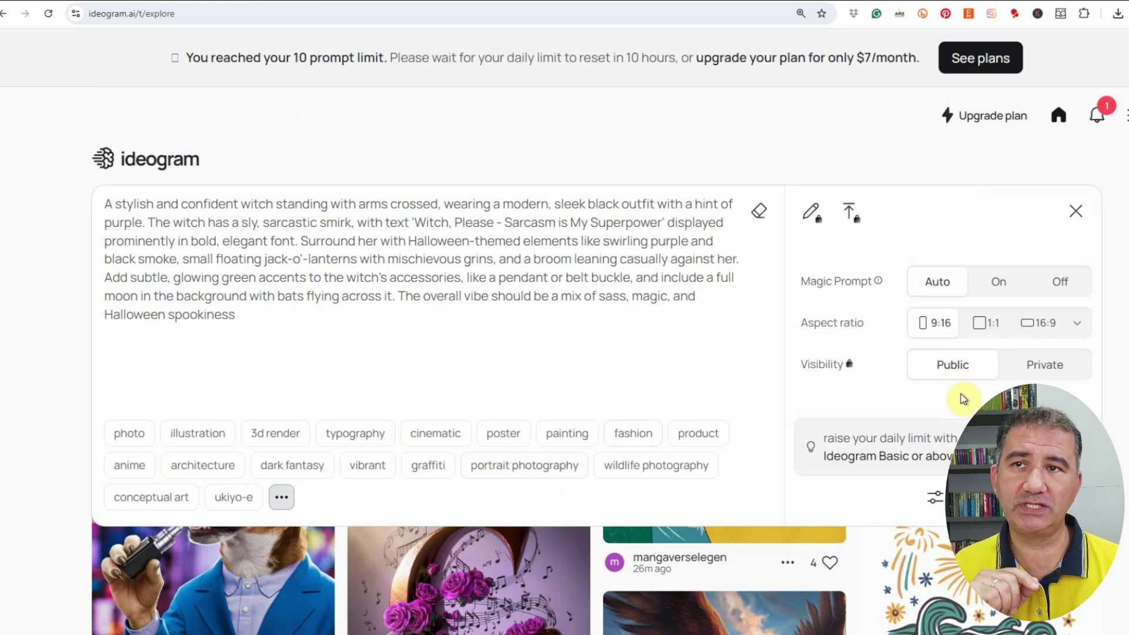
mouse_move(893, 289)
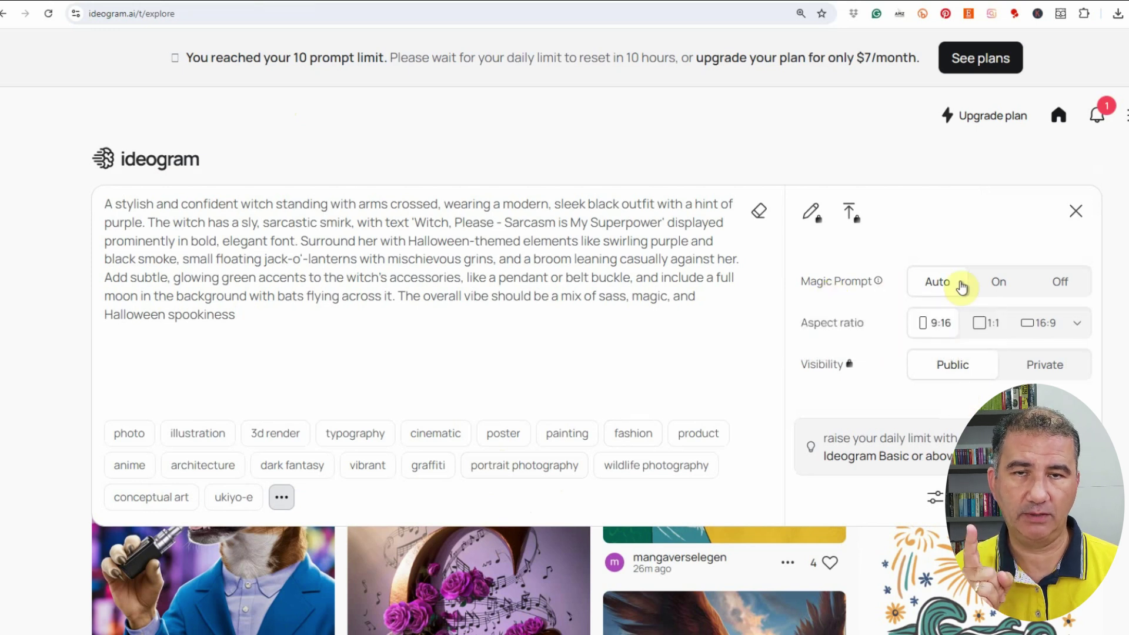
click(998, 284)
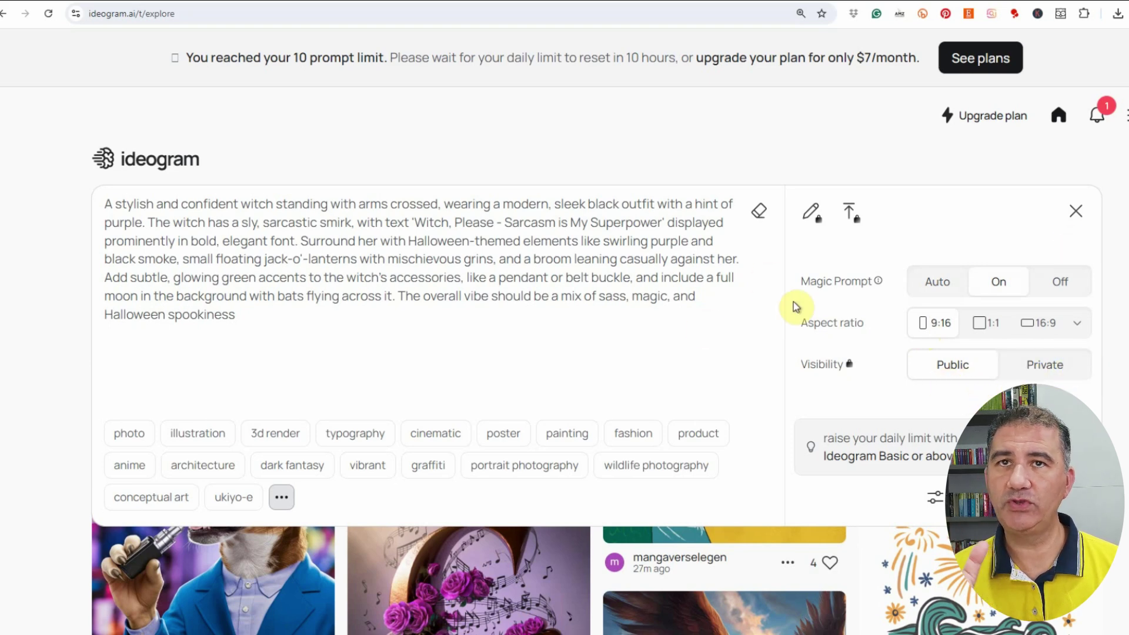
mouse_move(877, 281)
click(1076, 211)
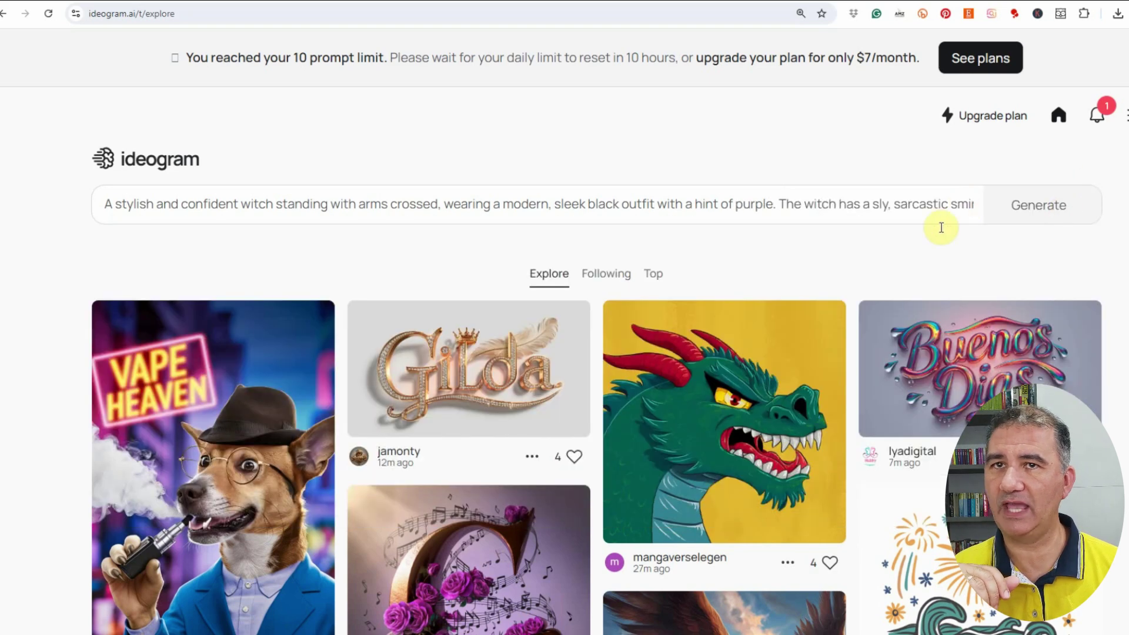
Generate the witch images and download the first one as a JPEG at 70% quality
click(1025, 207)
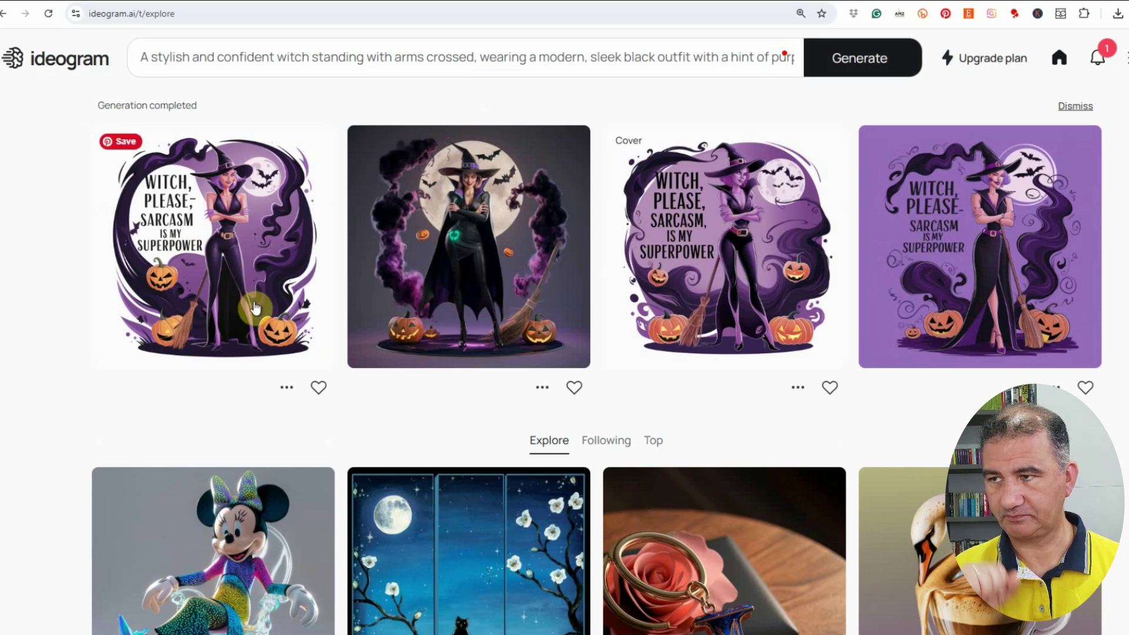
click(286, 389)
mouse_move(236, 585)
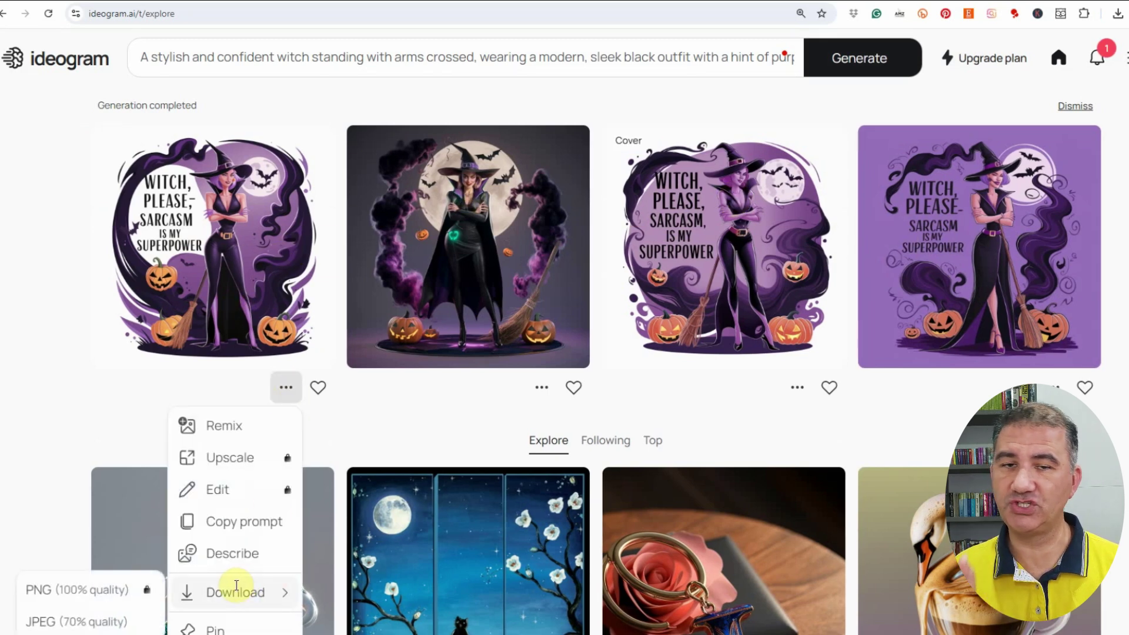
click(90, 622)
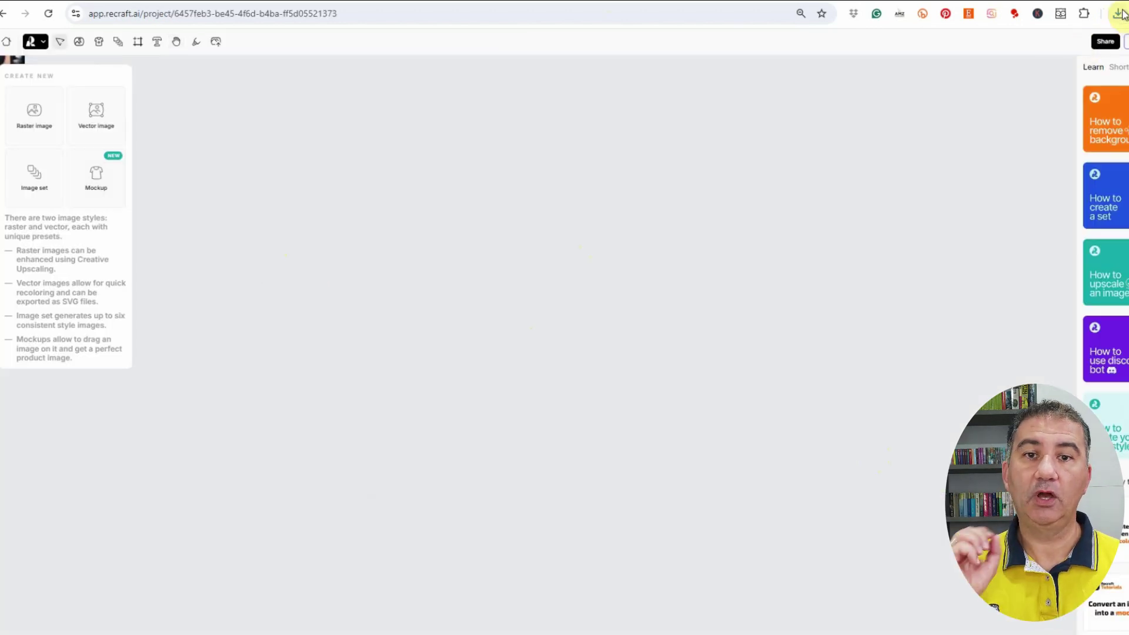
Drag the downloaded witch JPEG onto the Recraft canvas and upscale it to 4096×4096
click(1115, 13)
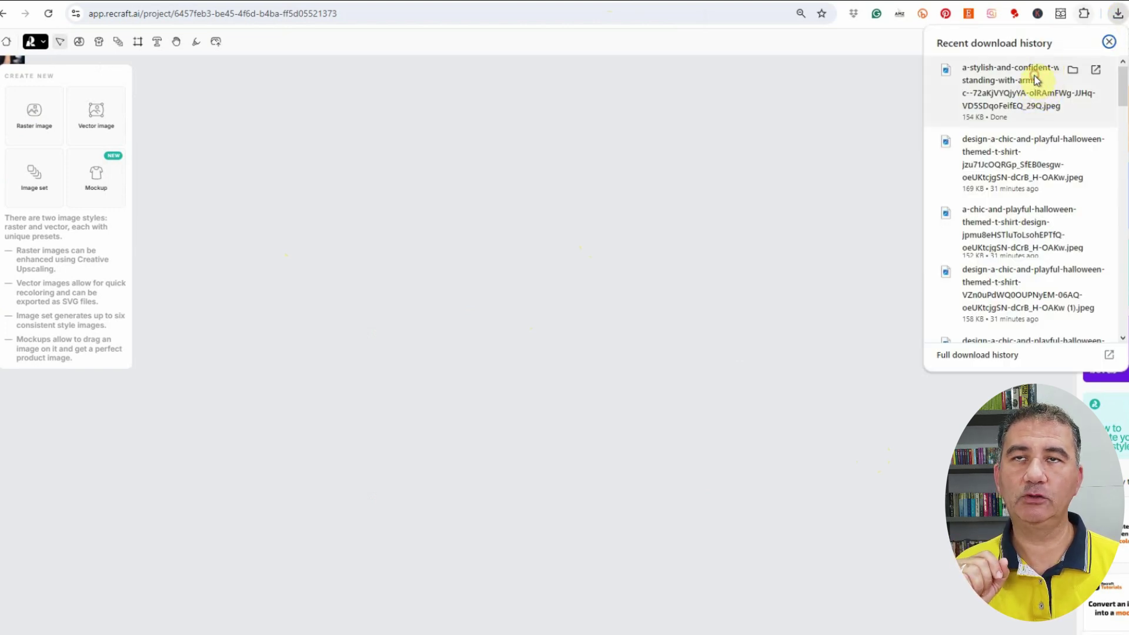
drag(1035, 79, 576, 282)
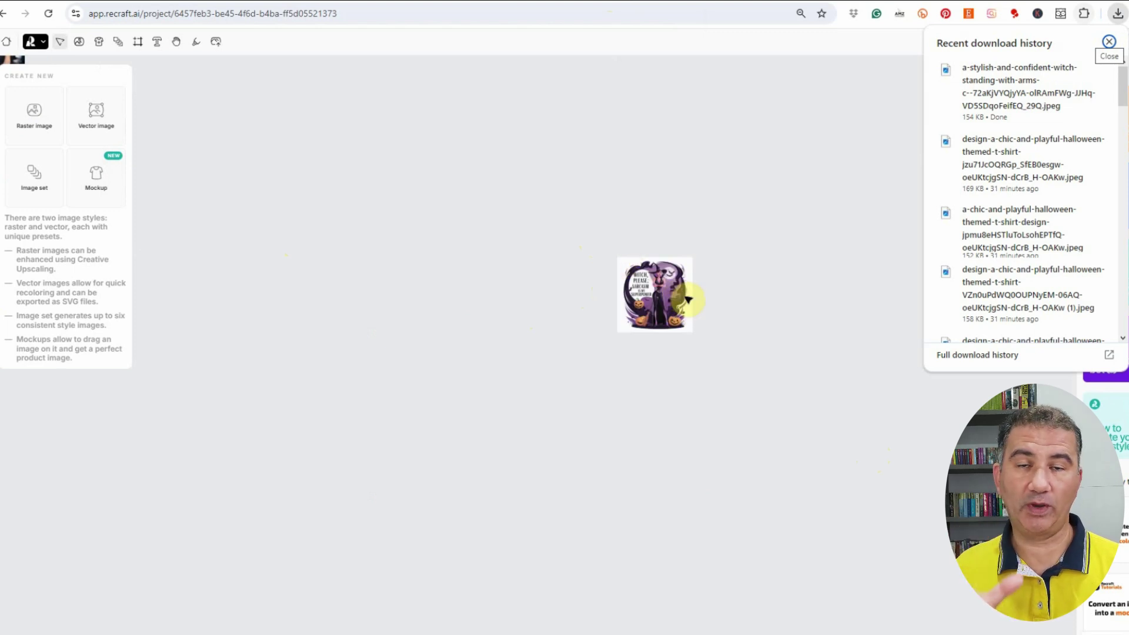
click(672, 299)
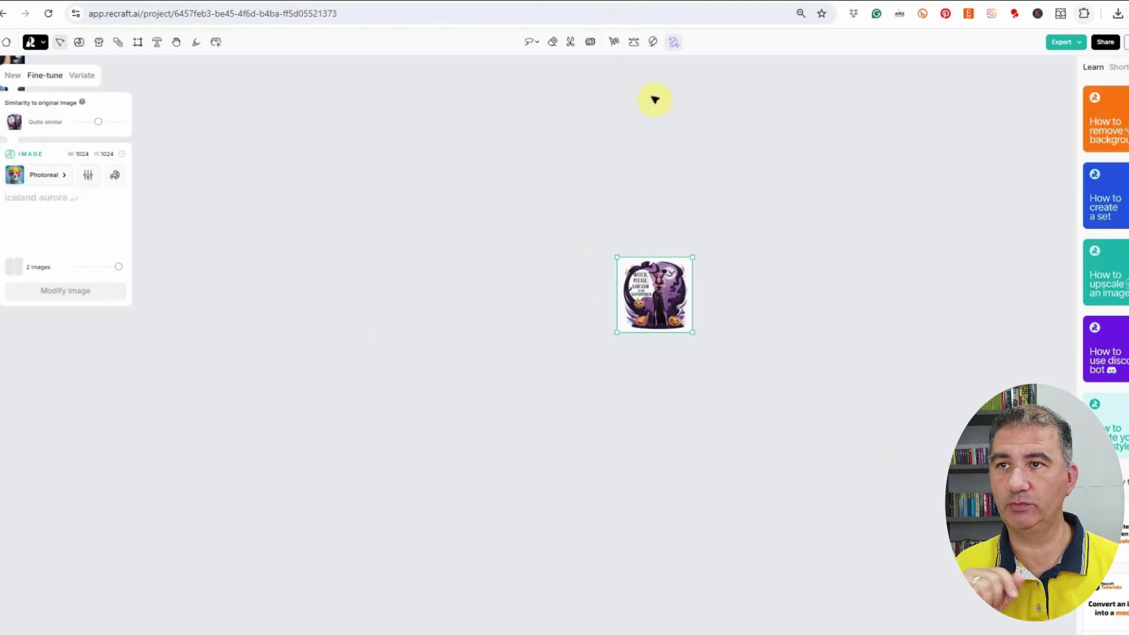
click(654, 45)
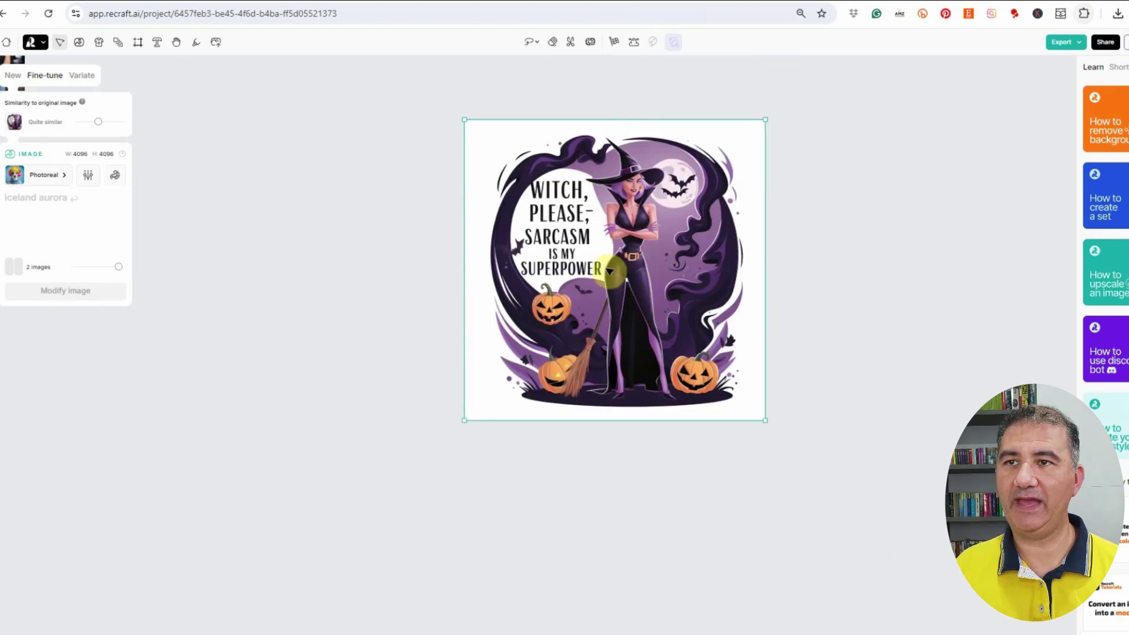
Vectorize the witch image in Recraft, shift it down-left, and remove its background
right_click(599, 270)
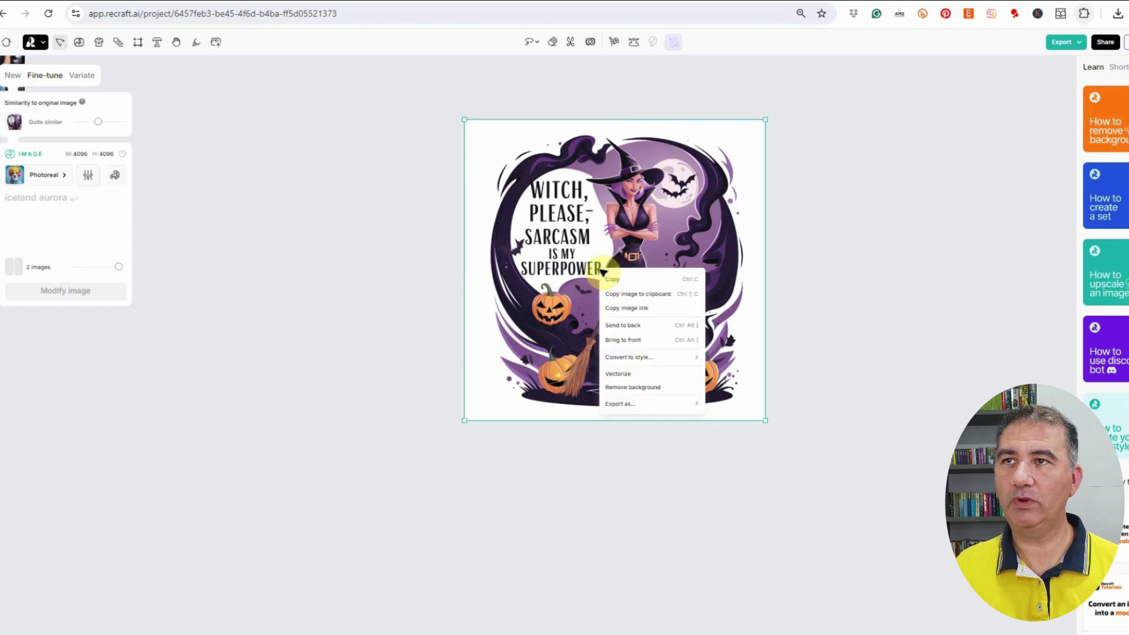
click(622, 382)
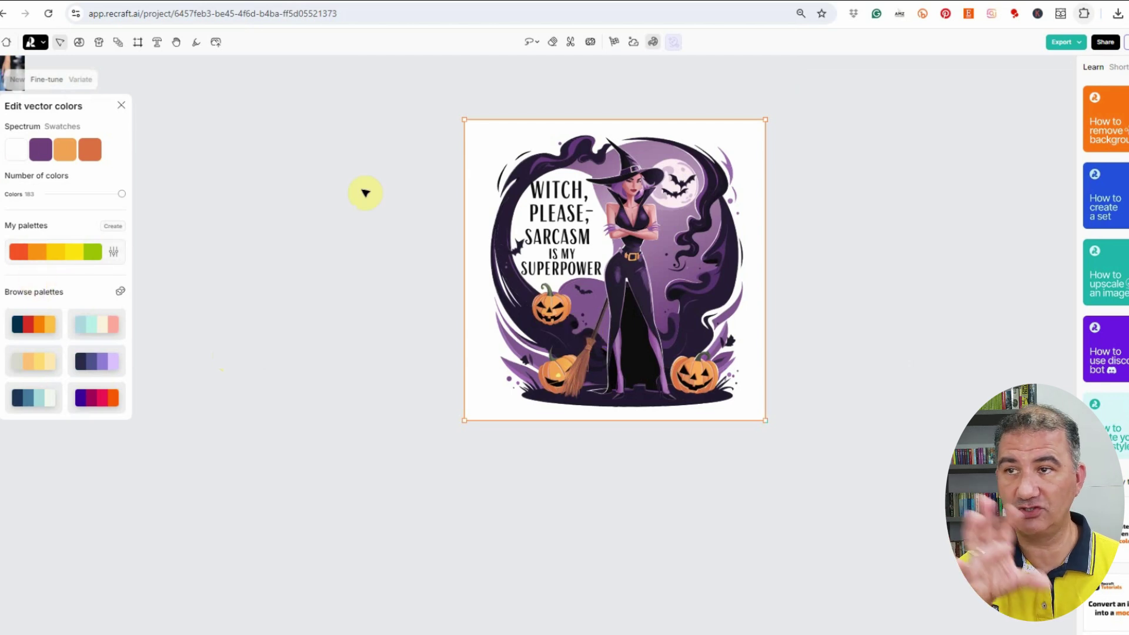
drag(641, 253, 590, 300)
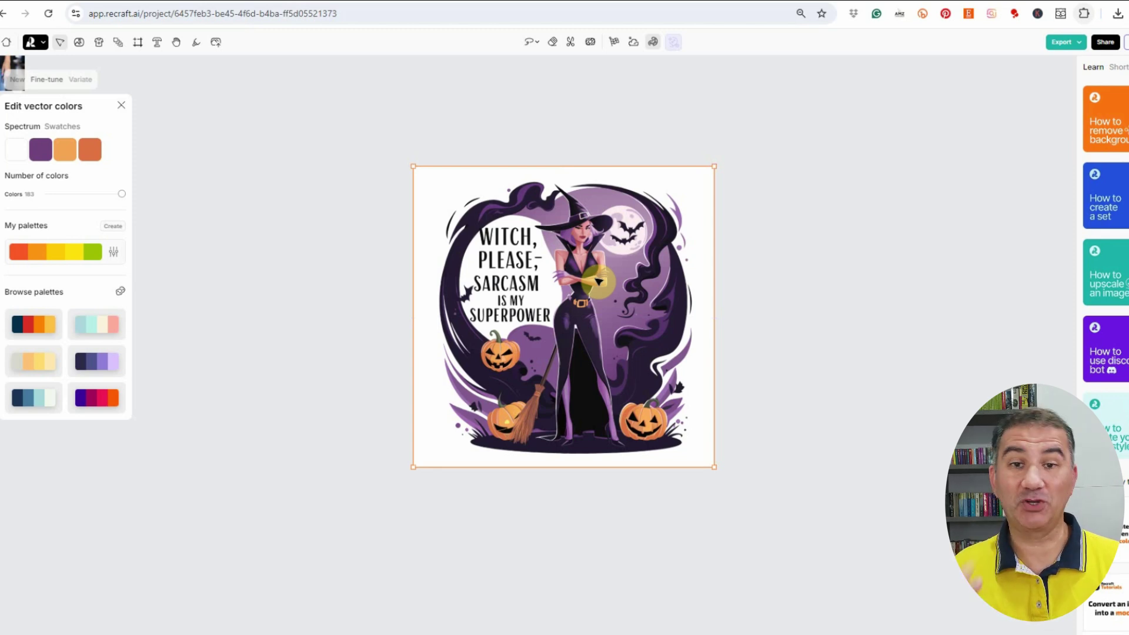
click(568, 44)
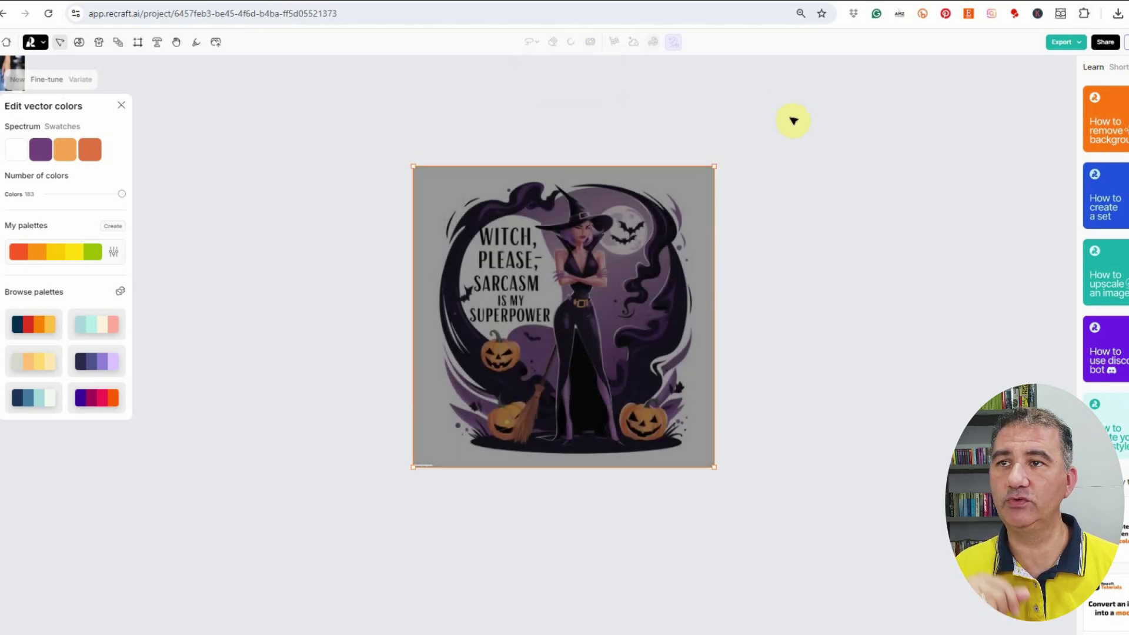
Export the background-free witch design from Recraft as a PNG
scroll(540, 272, up, 5)
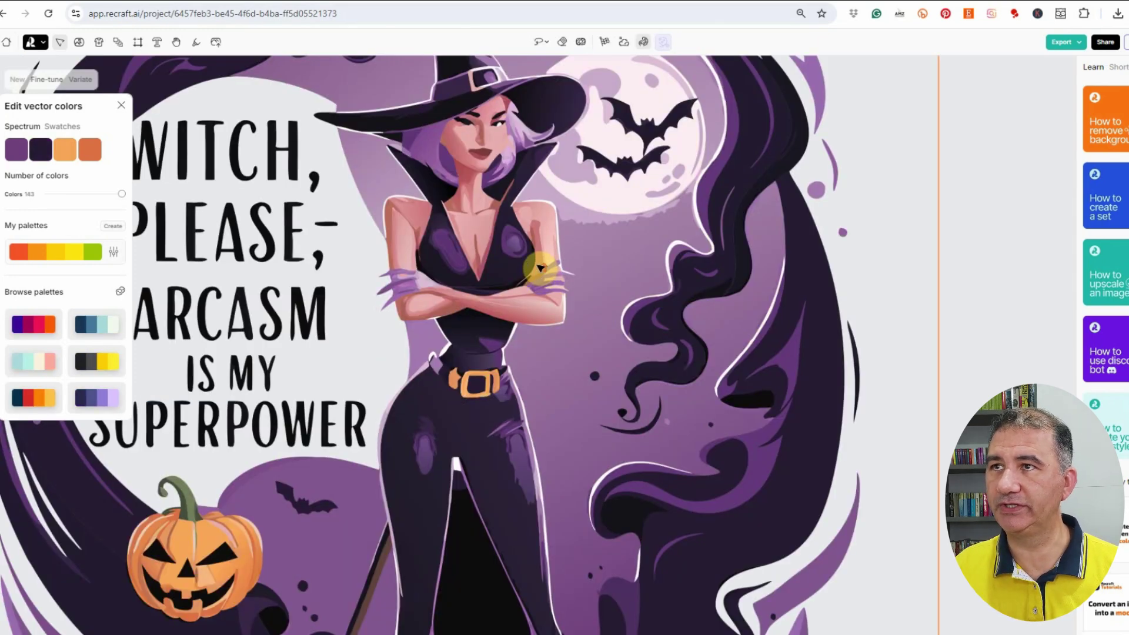
scroll(662, 262, down, 3)
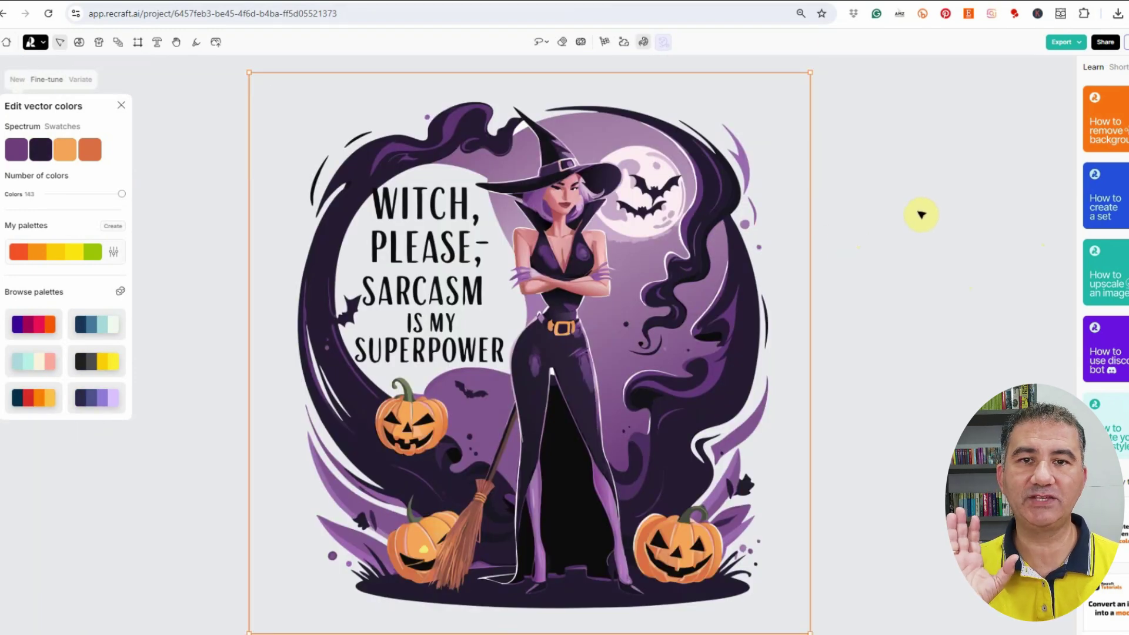
click(1063, 45)
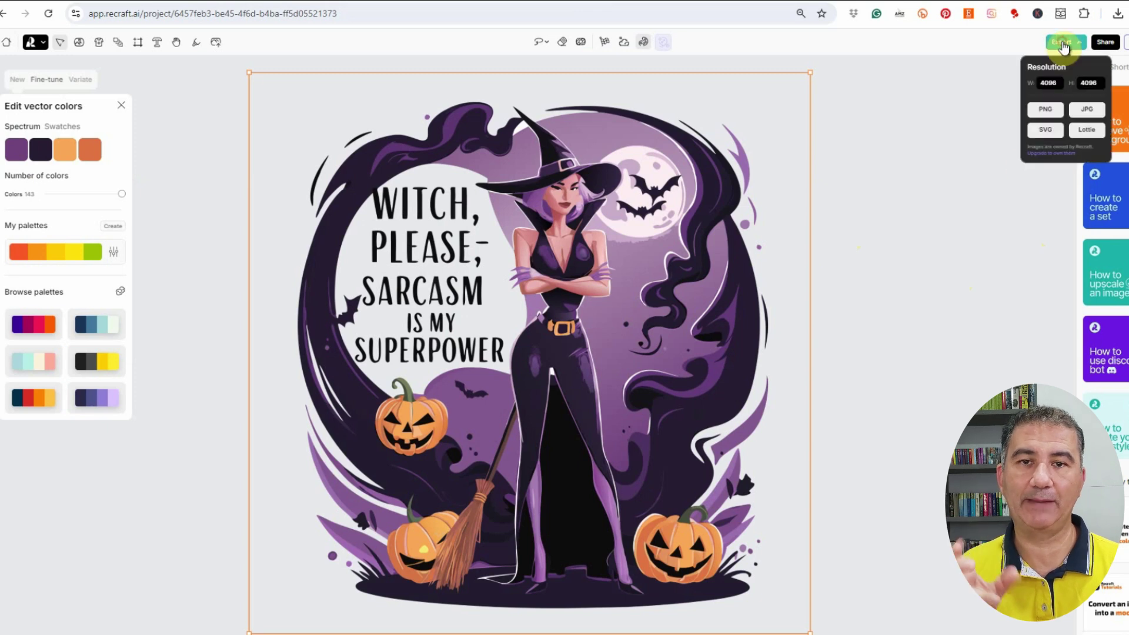
click(1046, 116)
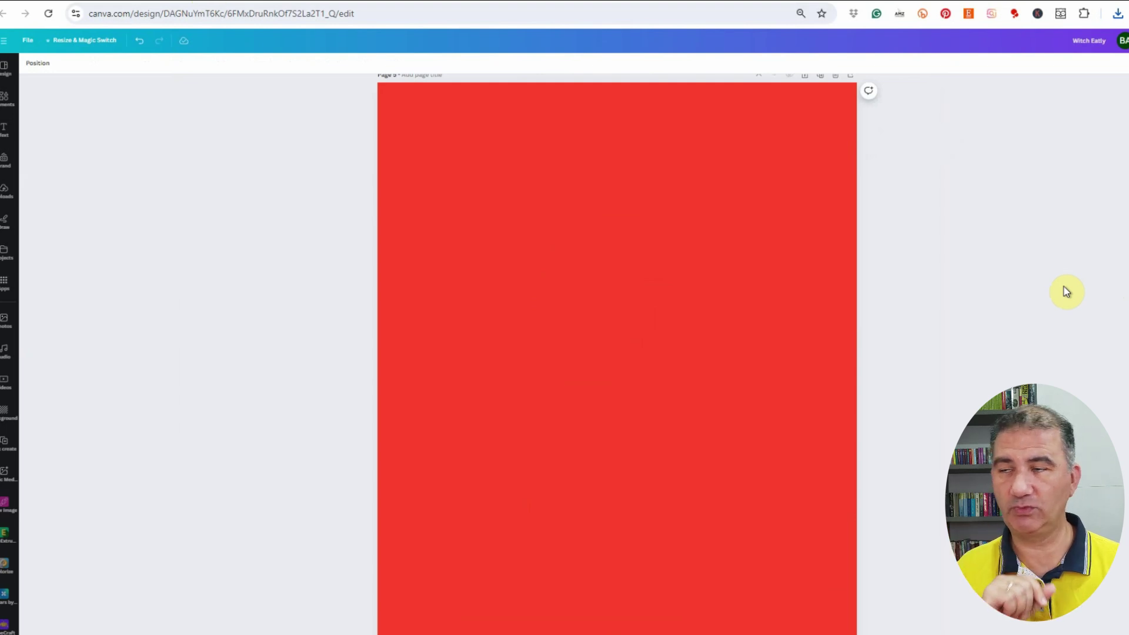
Drag the downloaded witch PNG from Chrome's download history onto the red Canva page
click(1117, 13)
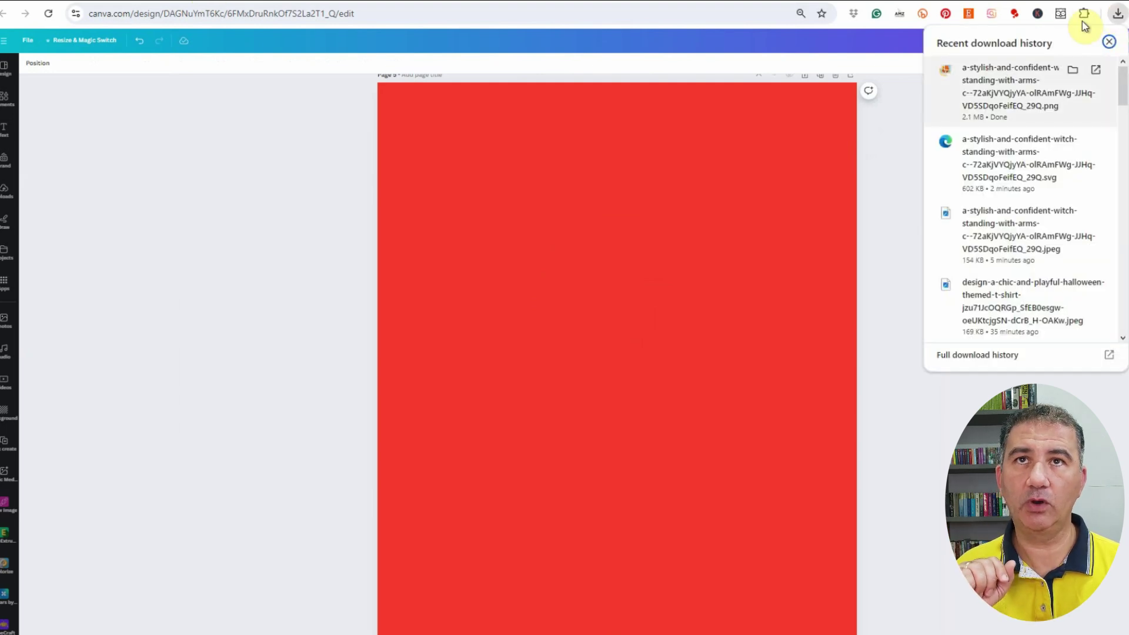
drag(1023, 88, 605, 293)
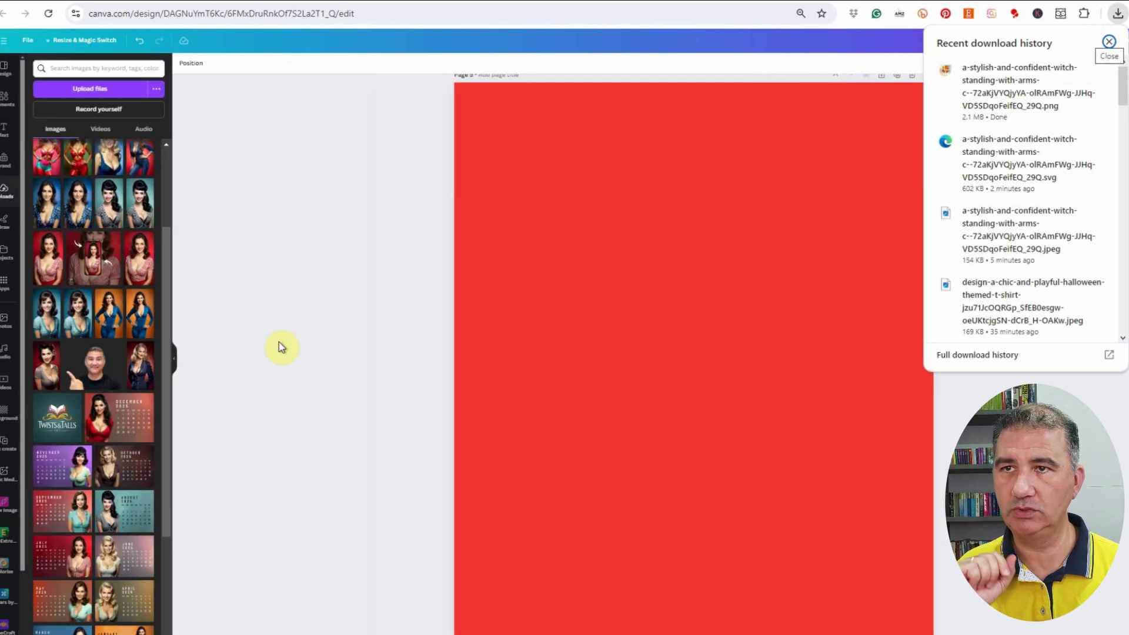
click(170, 356)
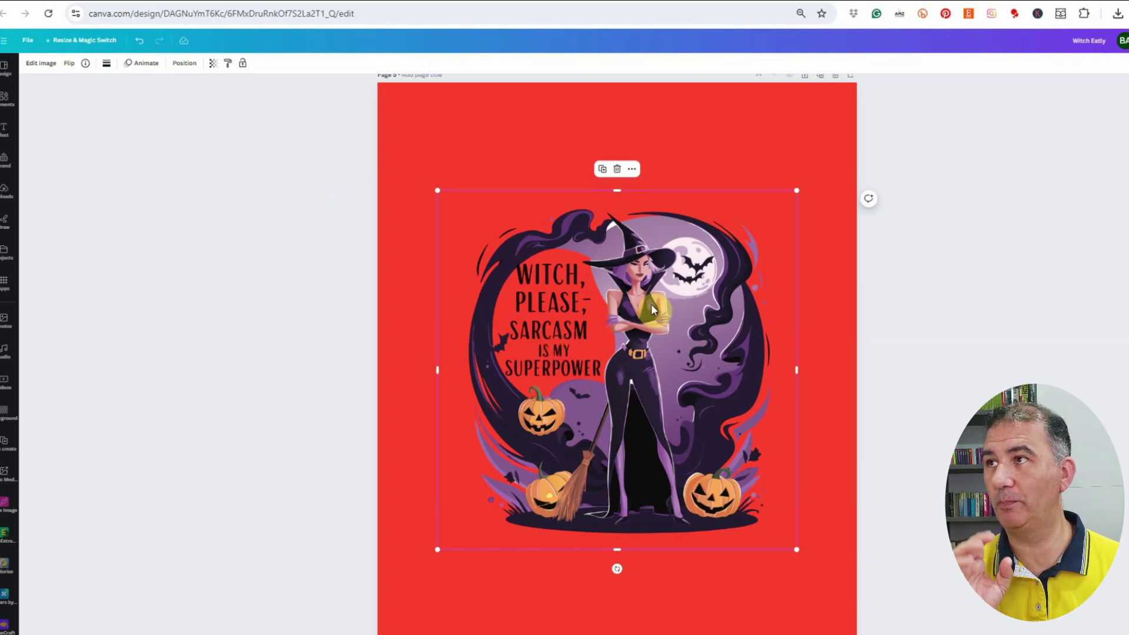
click(39, 64)
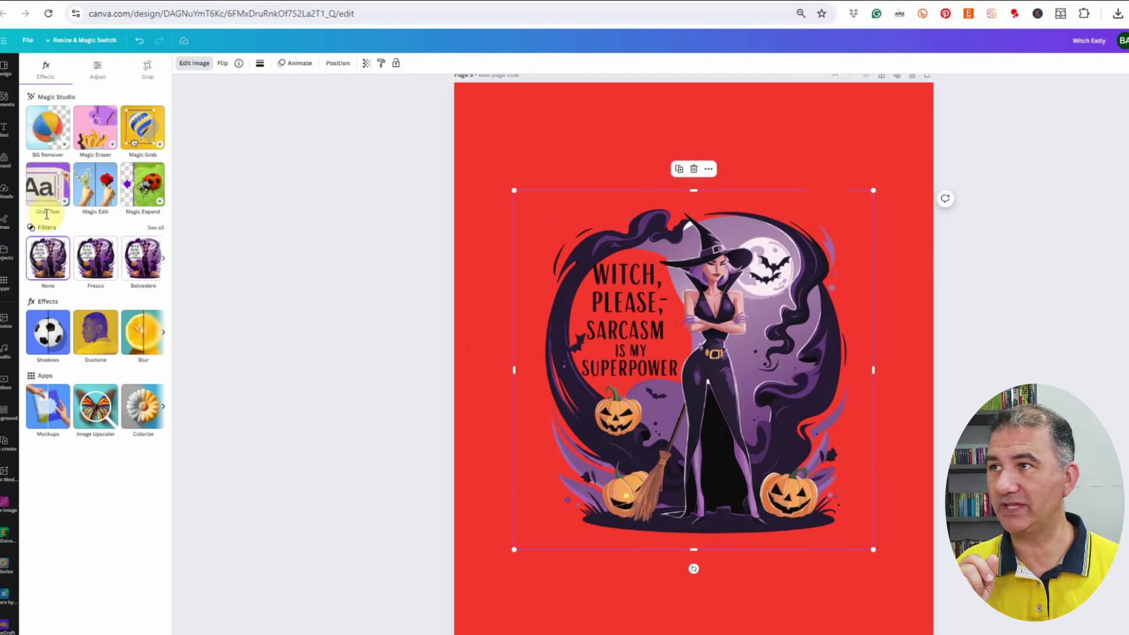
Use Grab Text to pull the witch image's slogan out as editable text
click(50, 190)
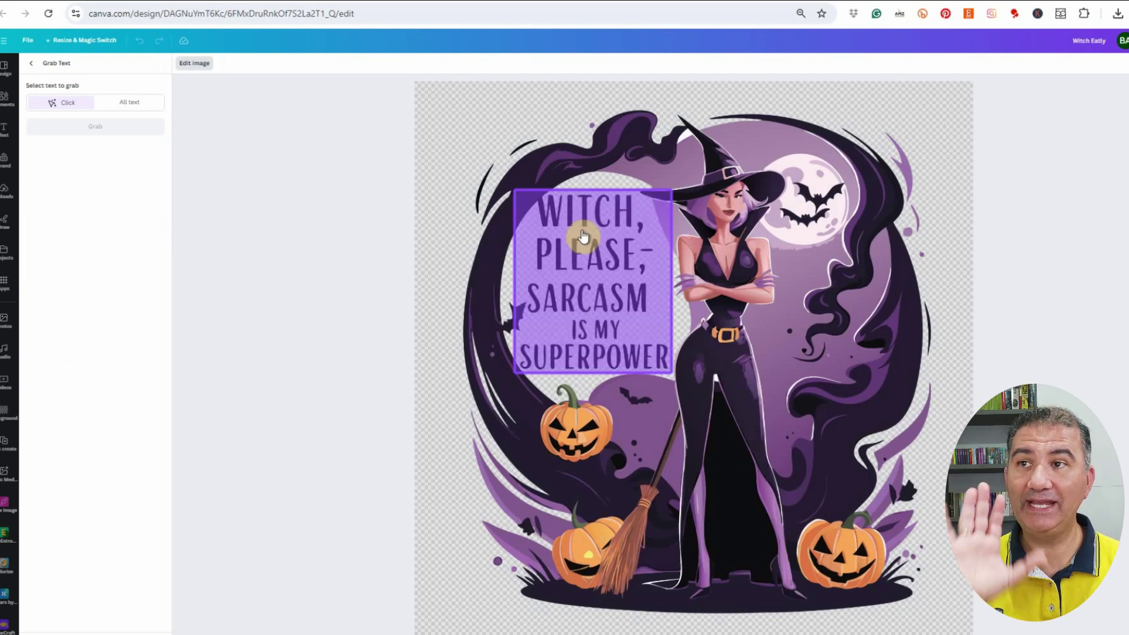
click(599, 270)
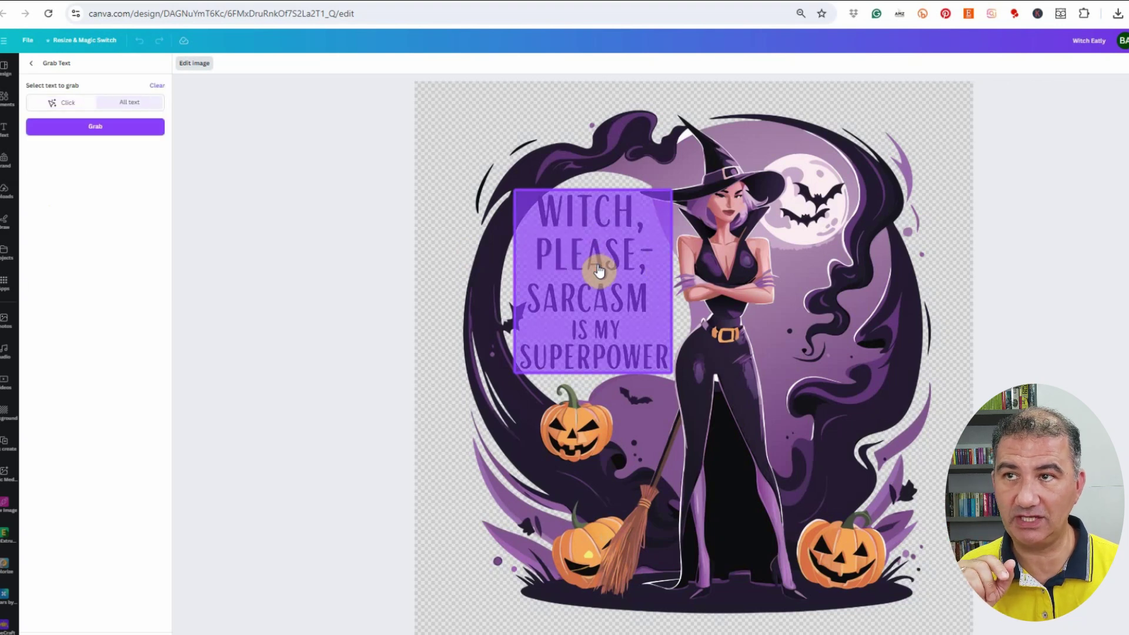
click(92, 130)
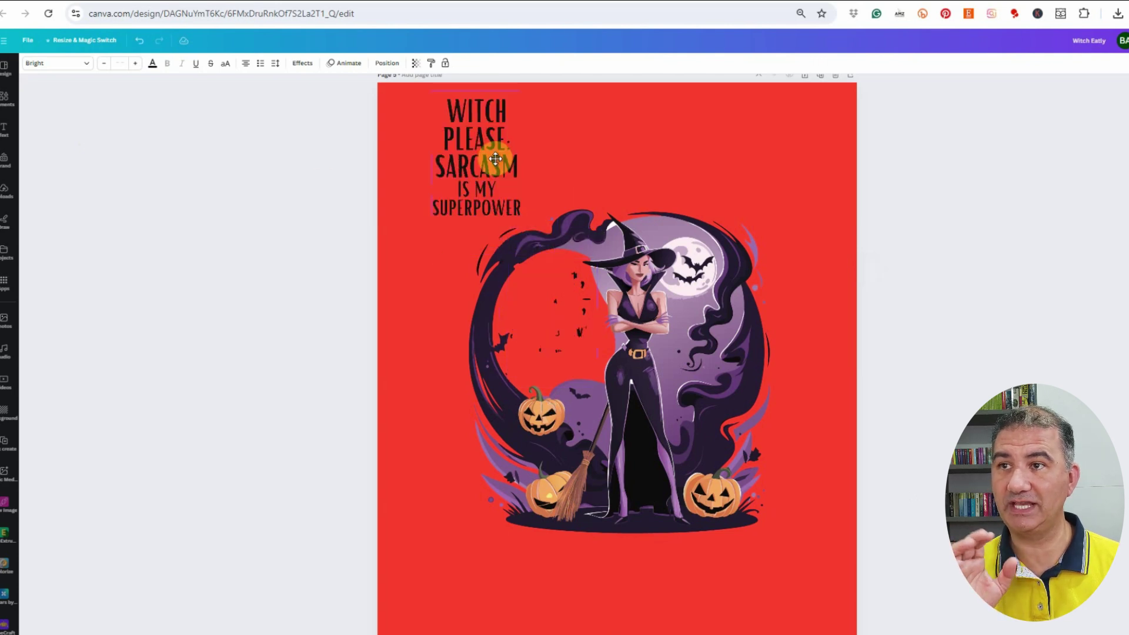
Colour the extracted slogan white and move it to the page's top-left
drag(495, 158, 566, 317)
click(140, 41)
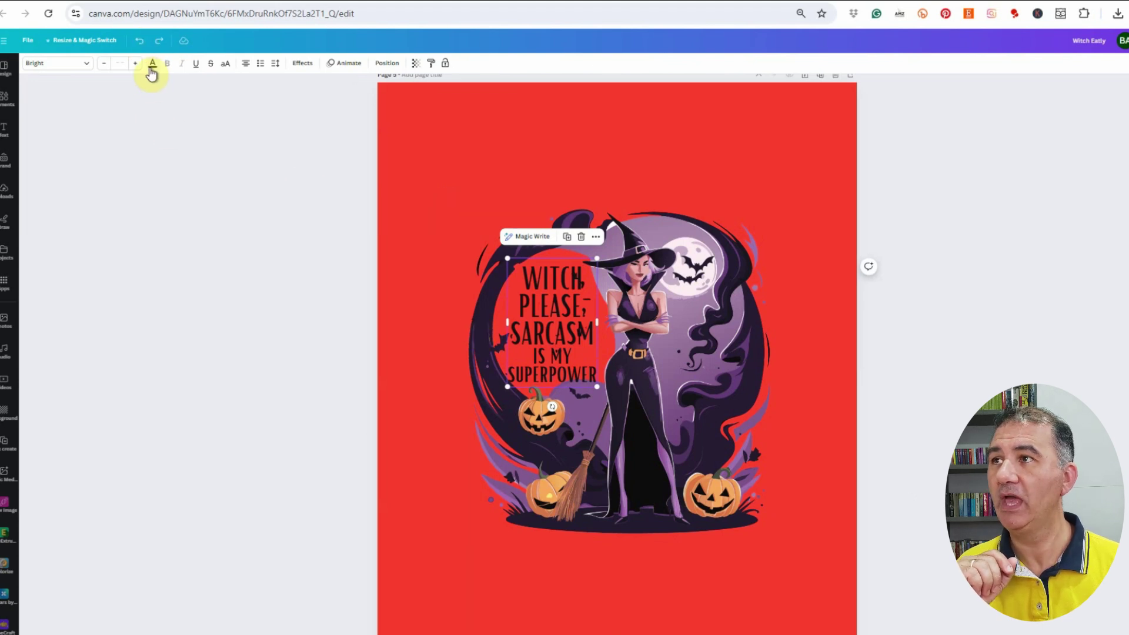
click(153, 66)
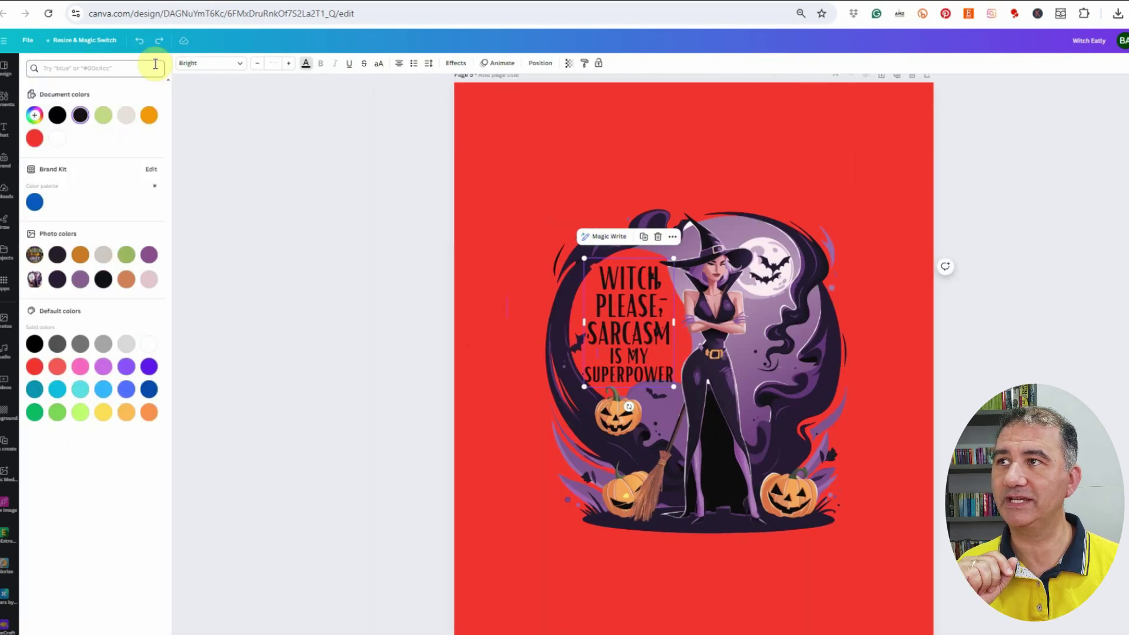
click(57, 138)
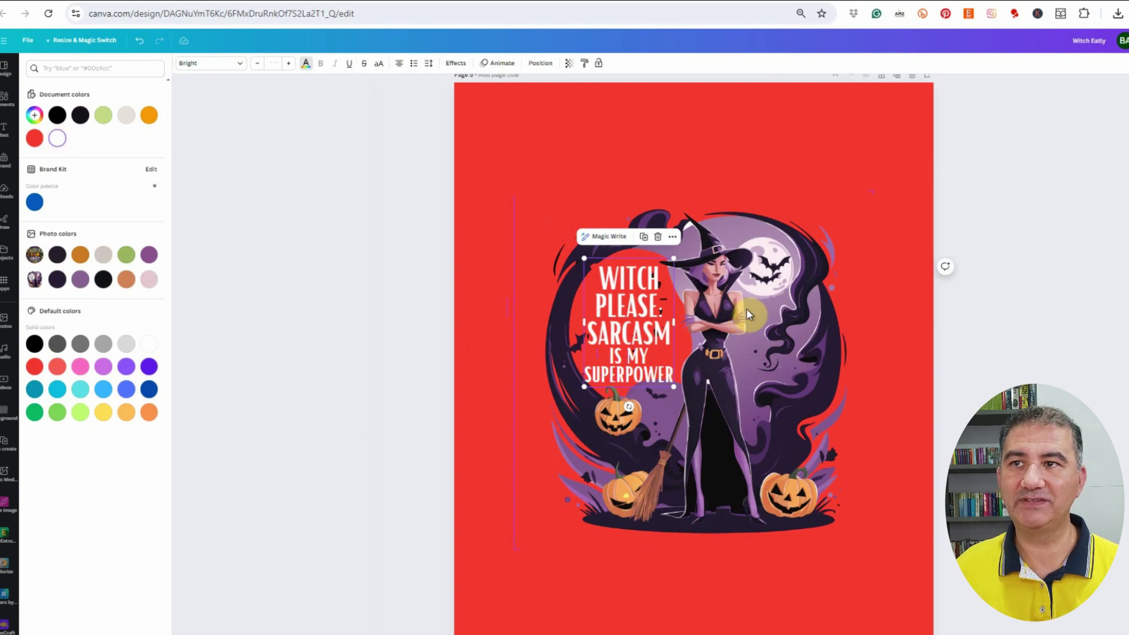
drag(626, 331, 619, 320)
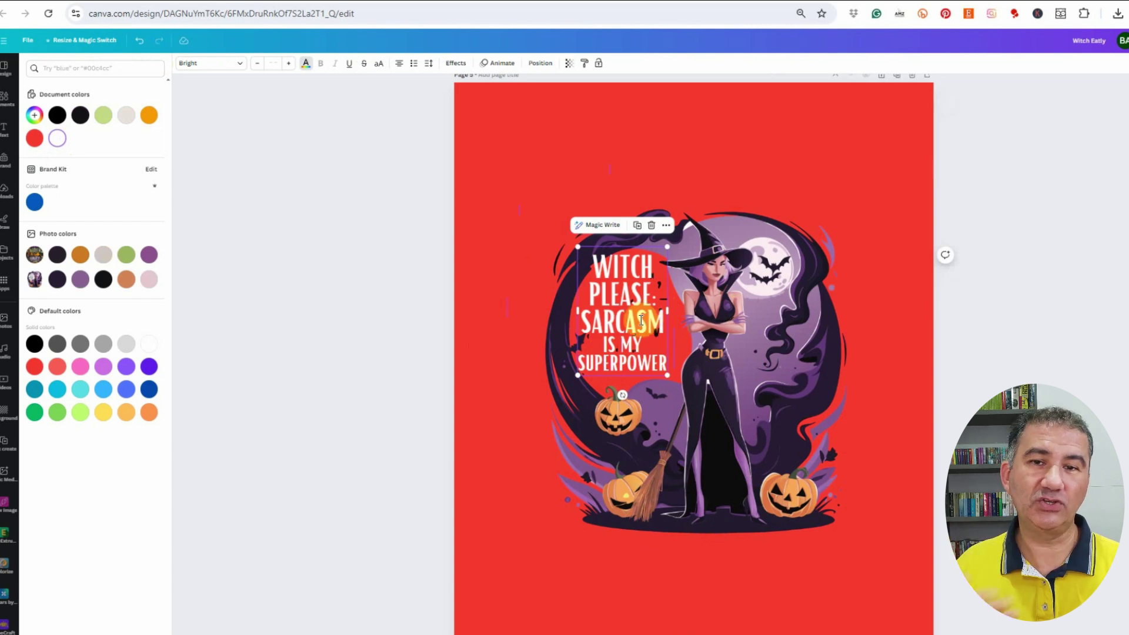
drag(641, 319, 551, 159)
scroll(597, 284, up, 5)
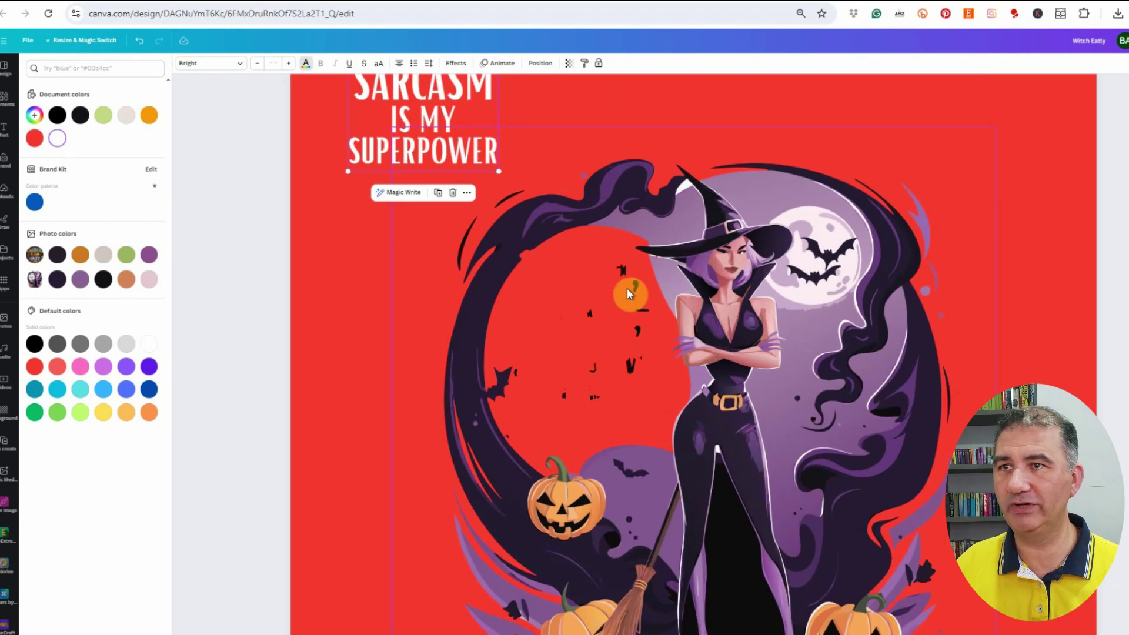
Erase the stray black specks left of the witch with Magic Eraser at a slightly smaller brush
click(707, 392)
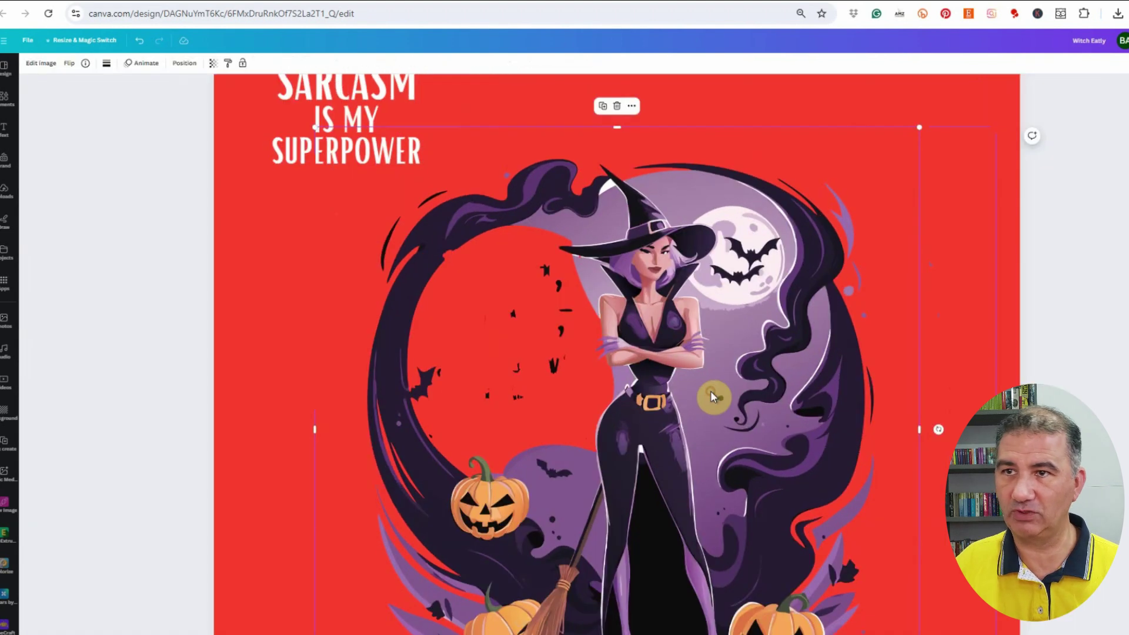
click(28, 64)
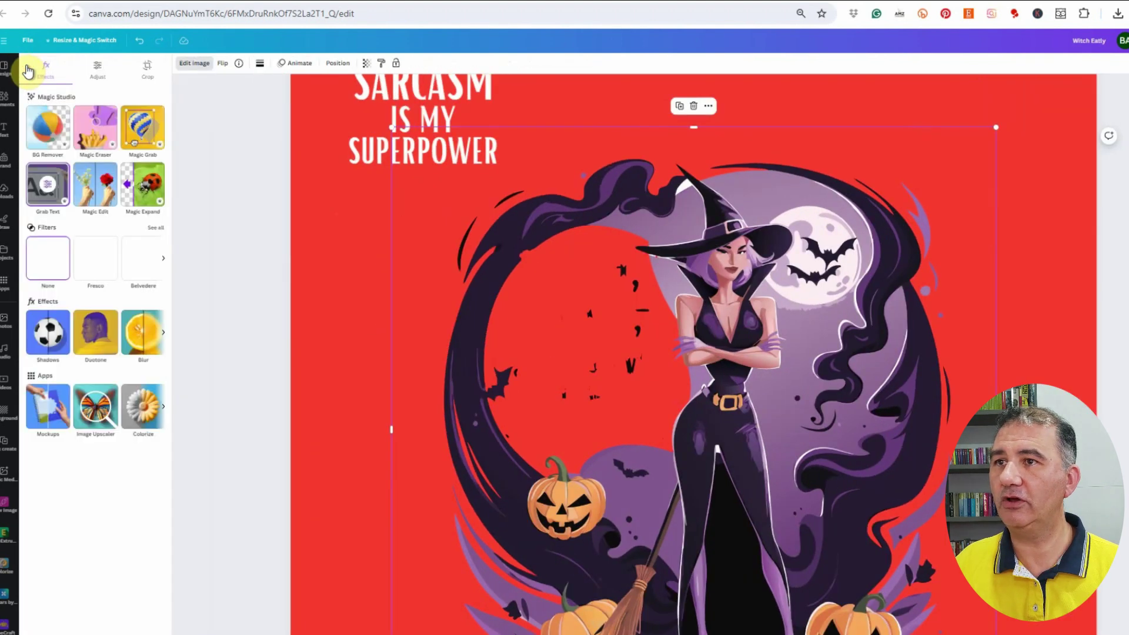
click(93, 129)
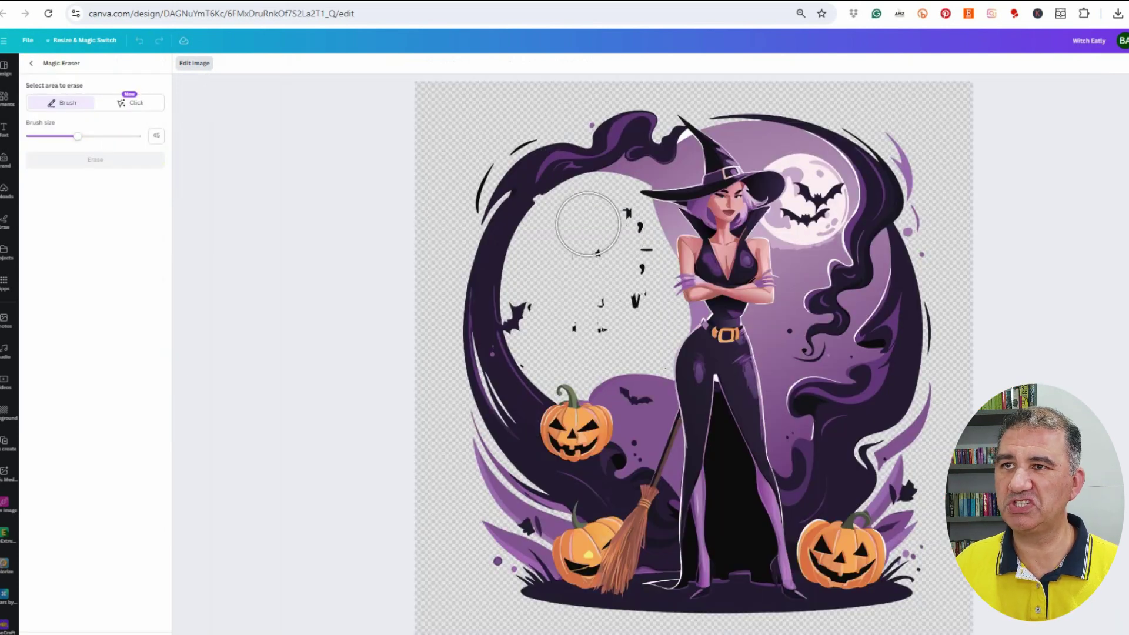
drag(79, 141, 72, 141)
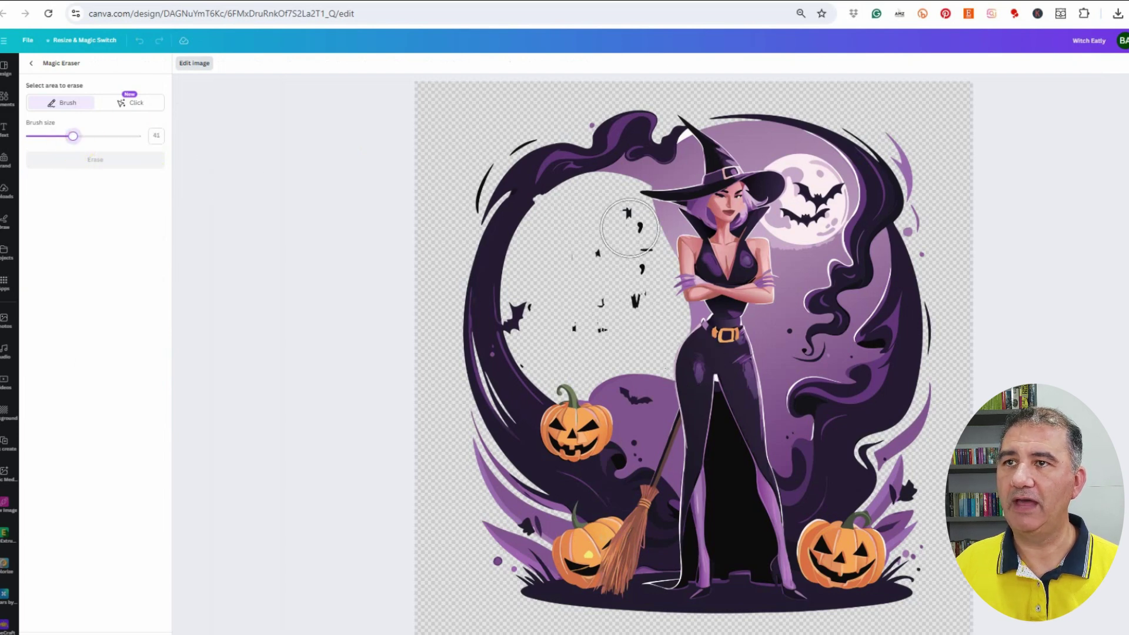
mouse_move(628, 222)
mouse_down()
mouse_move(623, 306)
mouse_move(561, 342)
mouse_move(560, 318)
mouse_move(596, 279)
mouse_move(584, 259)
mouse_move(568, 268)
mouse_move(556, 318)
mouse_up()
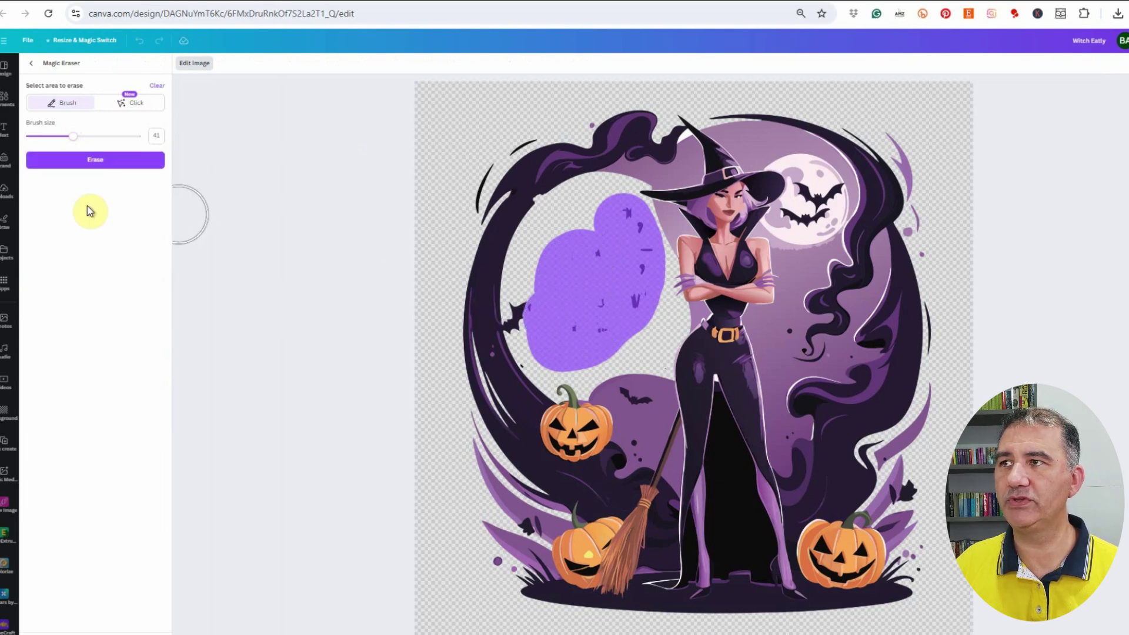
click(90, 161)
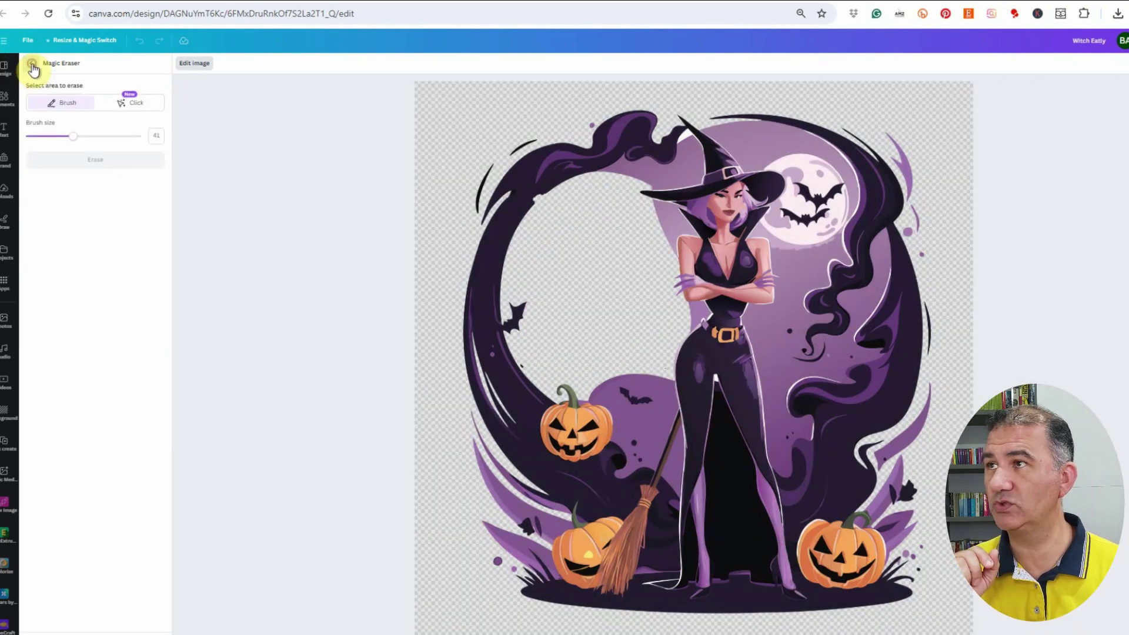
click(32, 64)
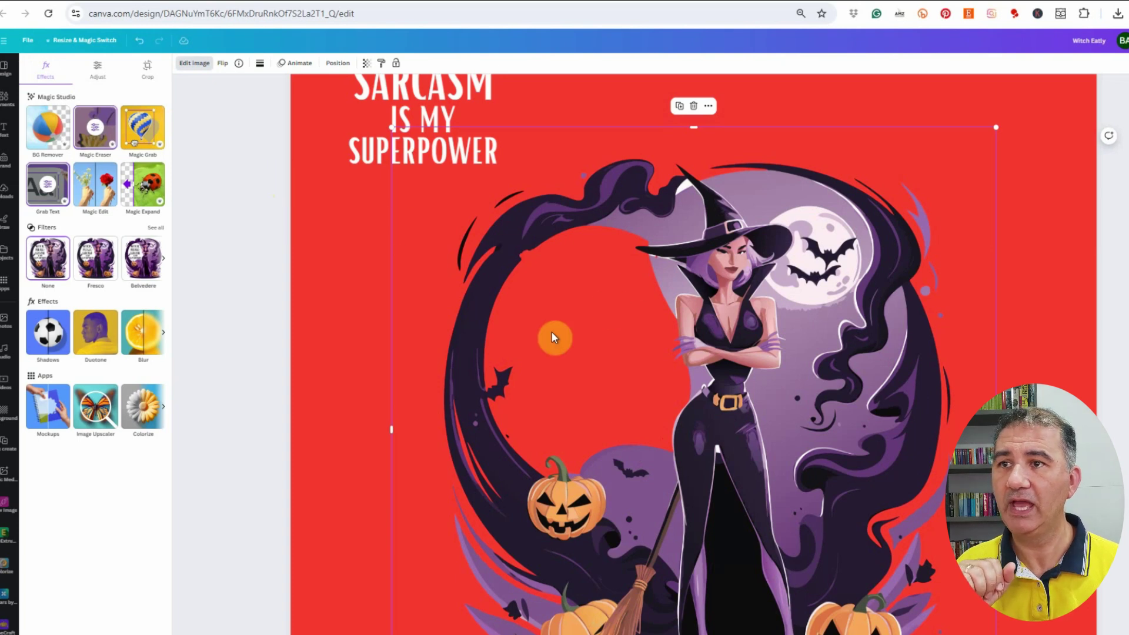
Move the slogan into the empty circle and shrink it to fit
drag(400, 88, 551, 360)
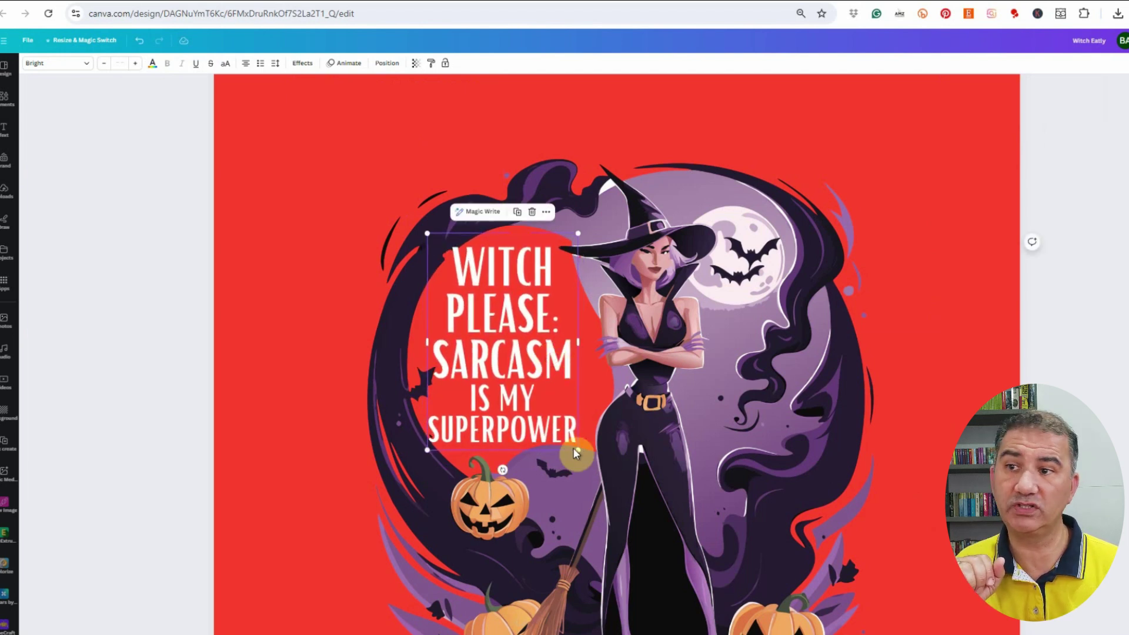
drag(575, 453, 570, 439)
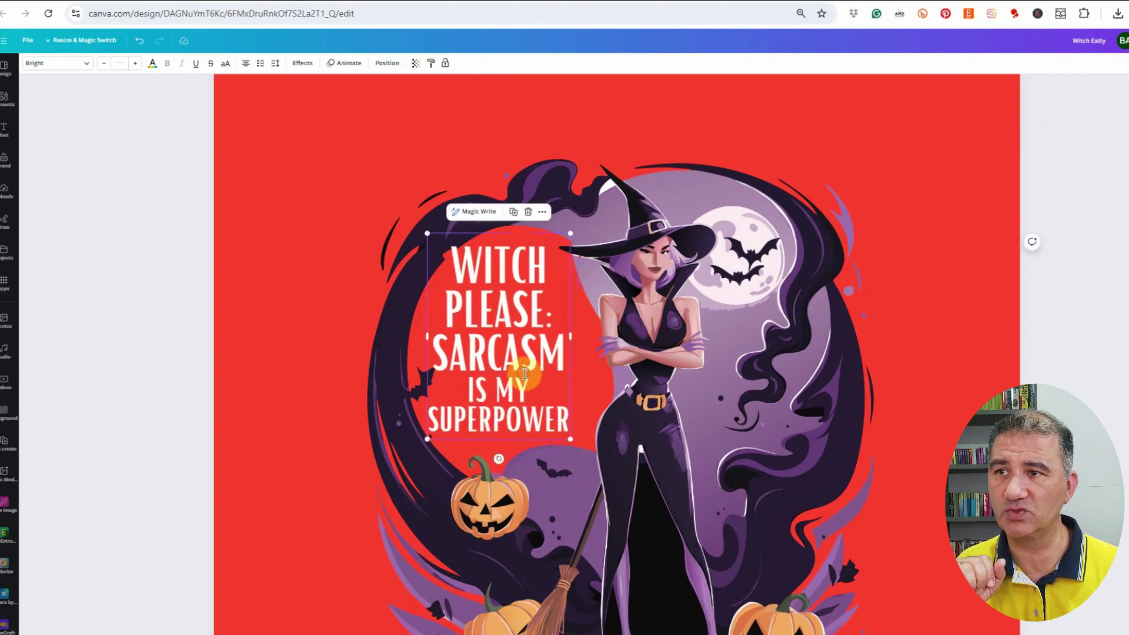
drag(524, 373, 532, 376)
click(947, 290)
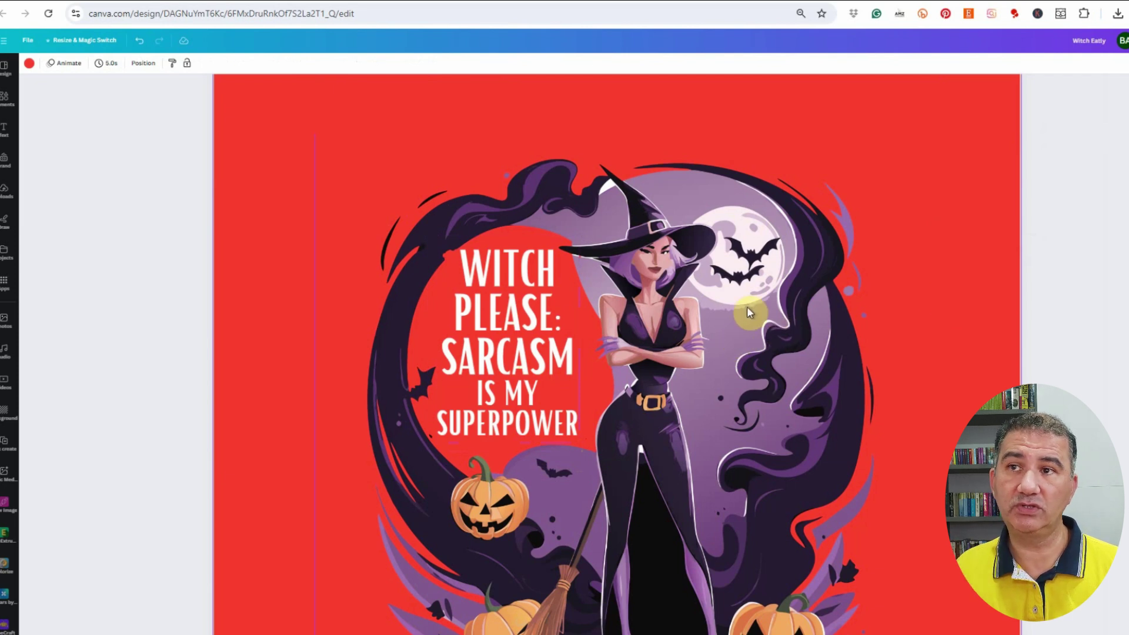
Tint the slogan with the moon's colour via eyedropper and make the page background black
click(531, 319)
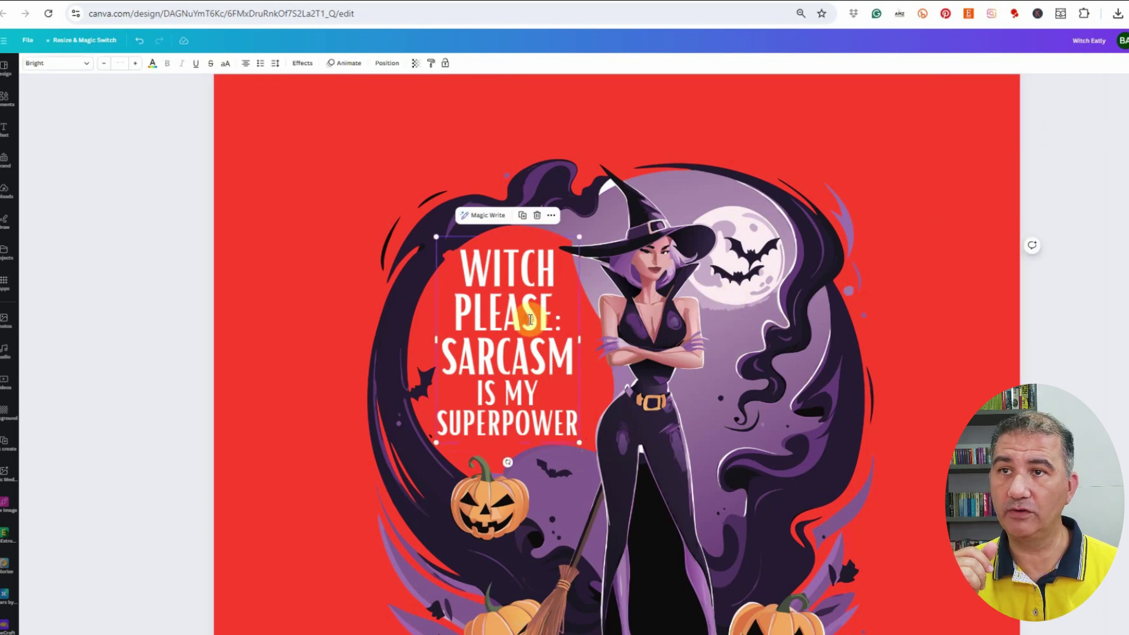
click(152, 63)
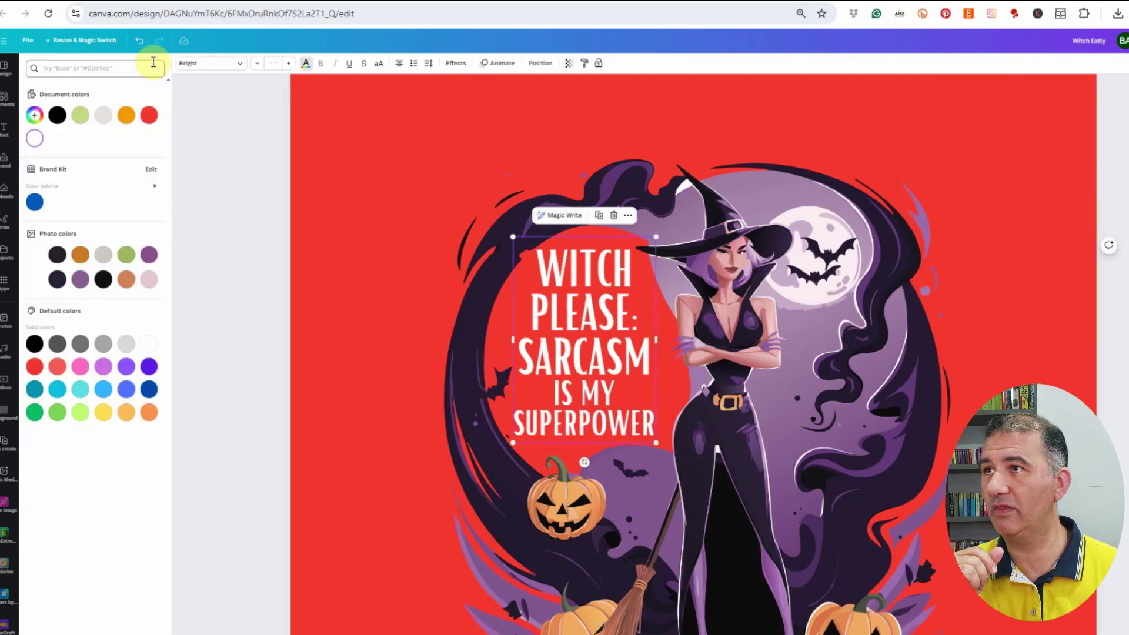
click(35, 116)
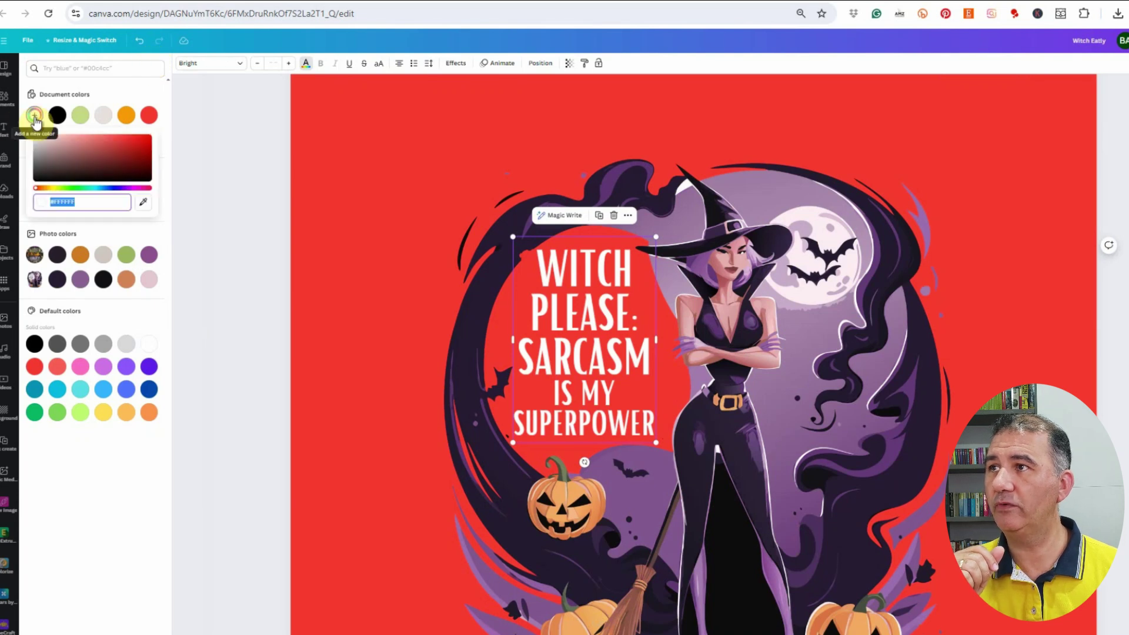
click(143, 202)
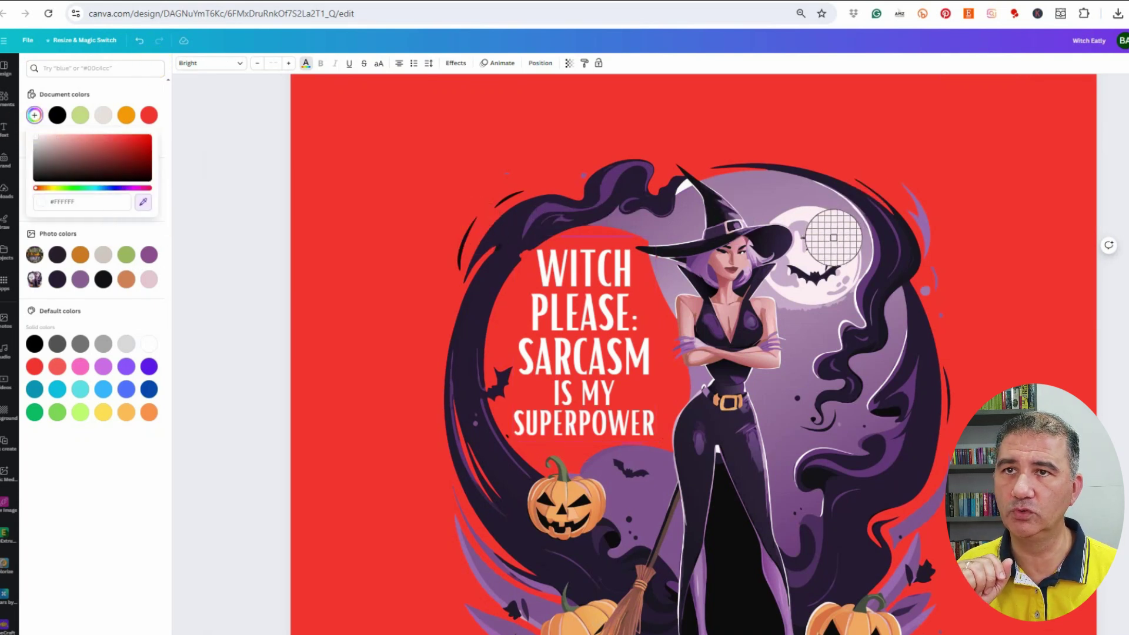
click(834, 237)
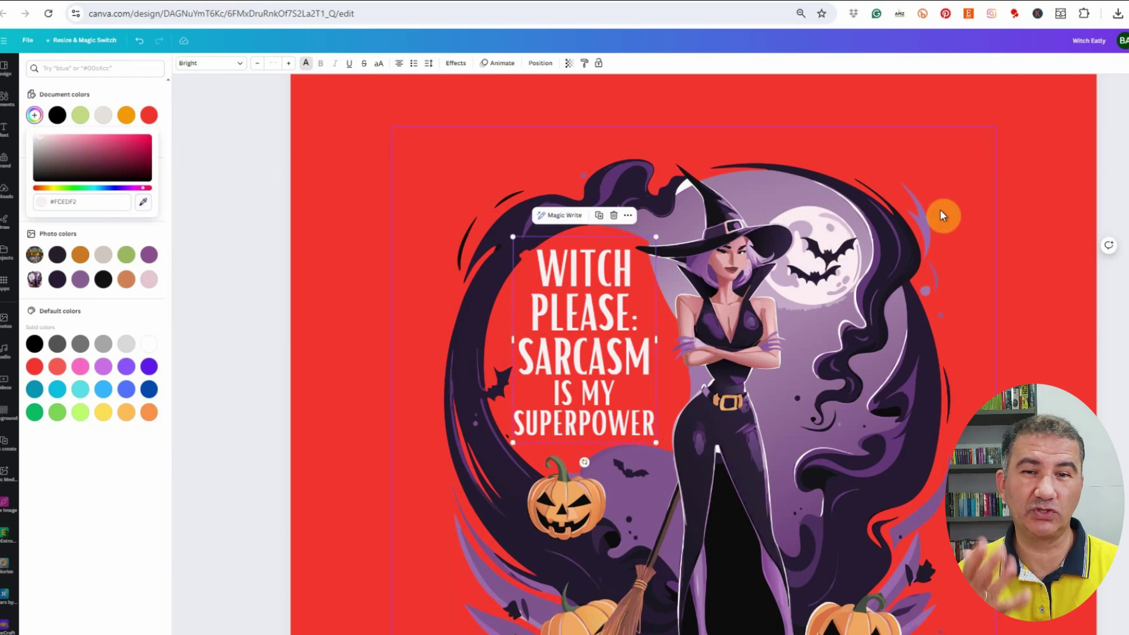
click(312, 178)
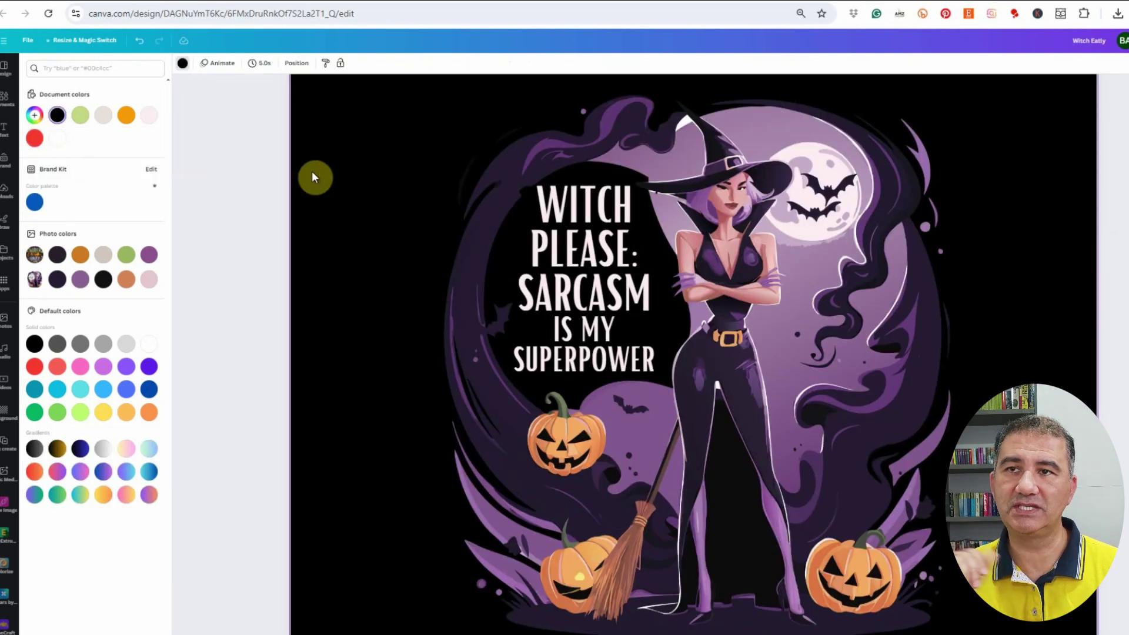
Select the slogan and witch illustration together and group them
scroll(323, 177, down, 3)
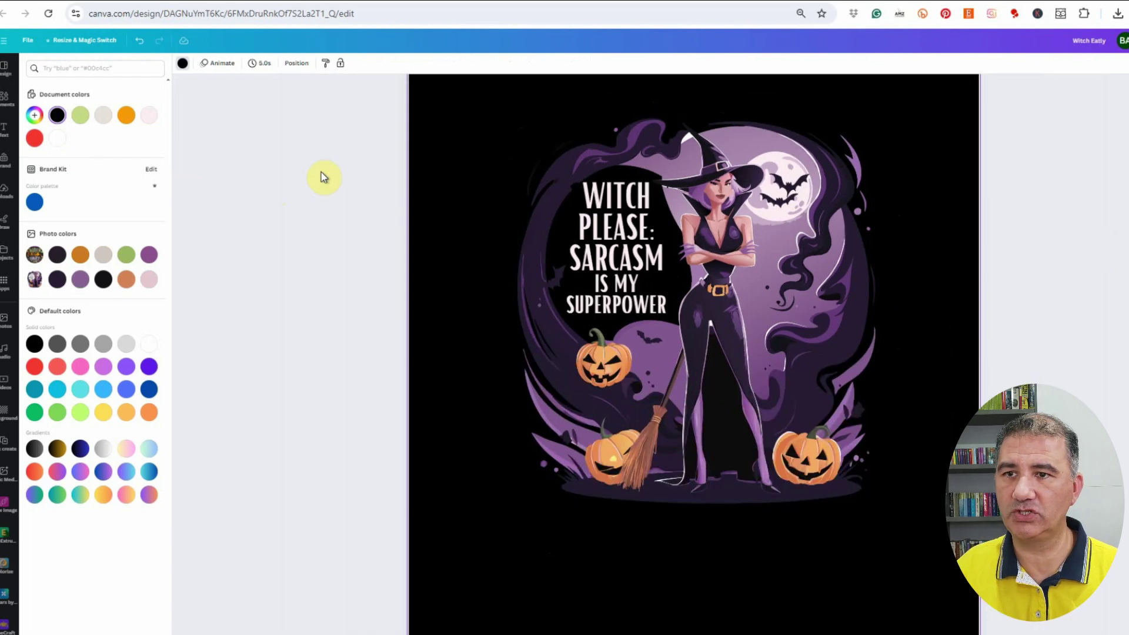
scroll(322, 177, down, 2)
click(646, 284)
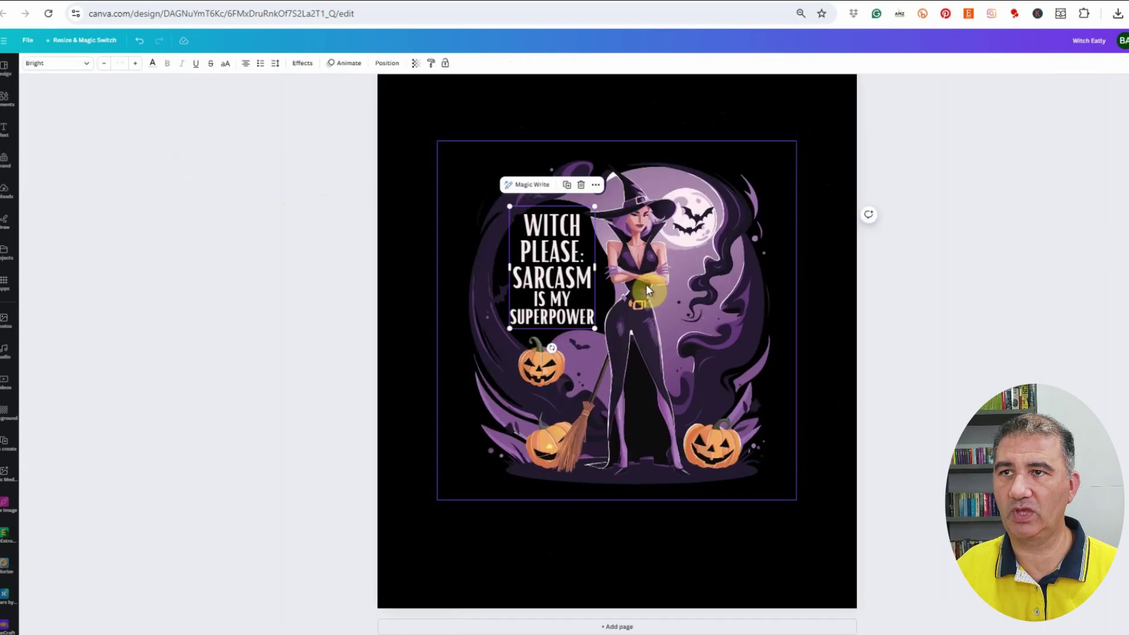
click(662, 308)
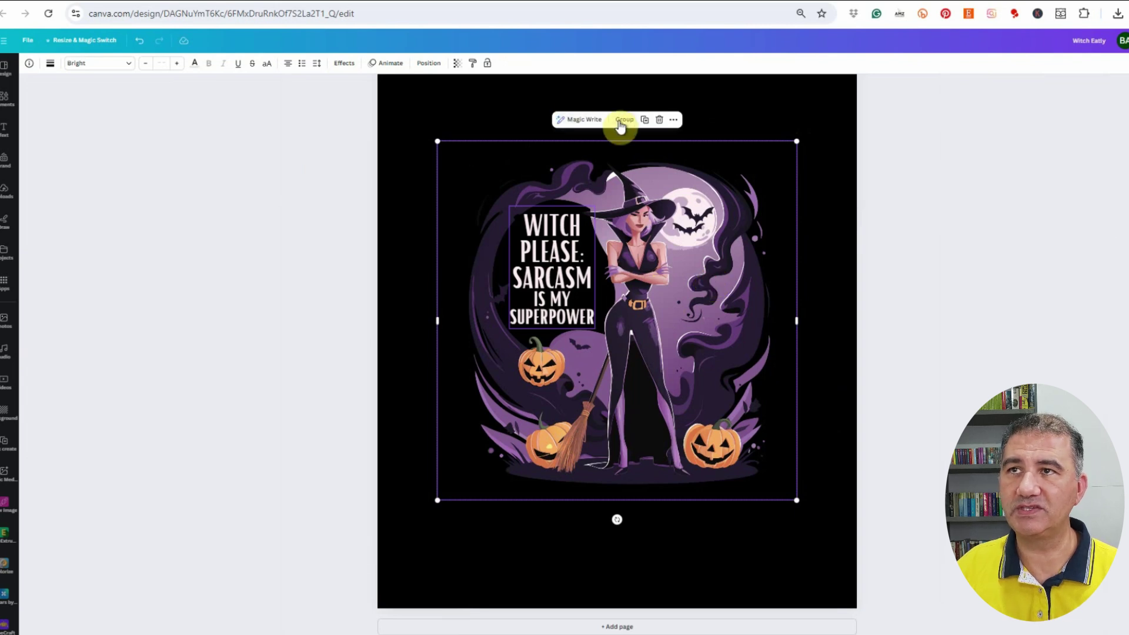
click(624, 120)
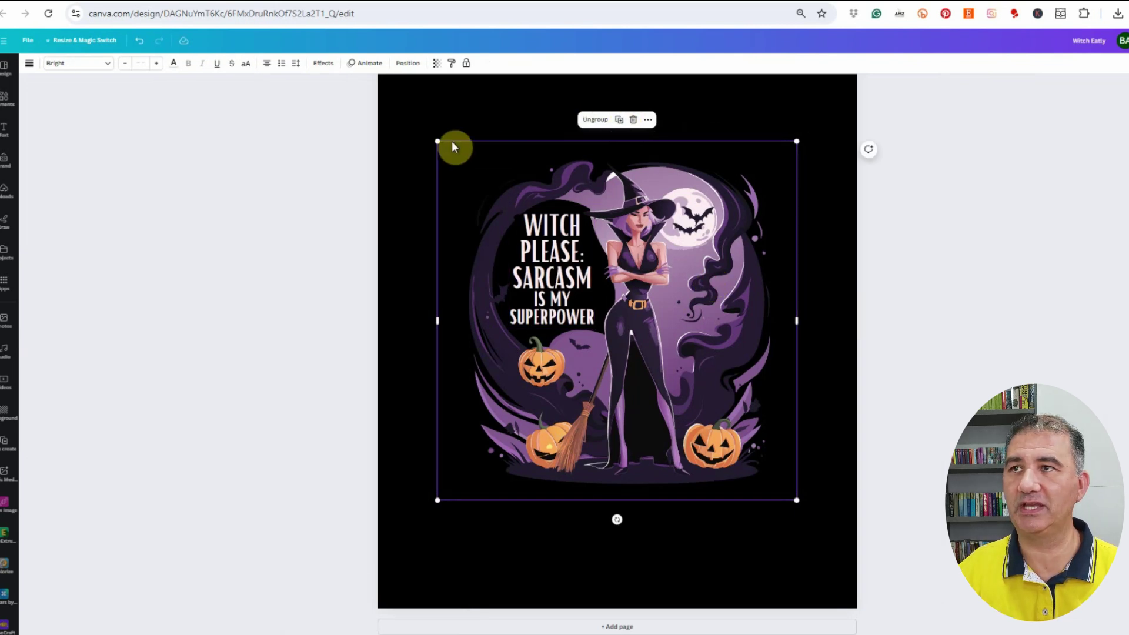
Enlarge the group from both corners to fill the black page's width
drag(438, 140, 380, 84)
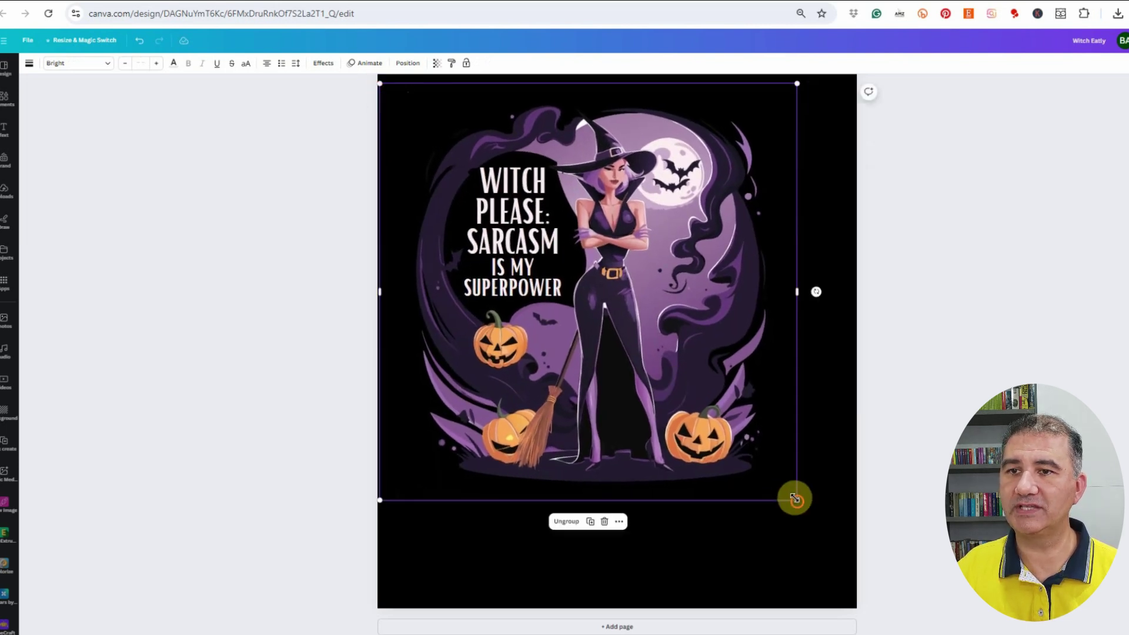
drag(795, 499, 844, 584)
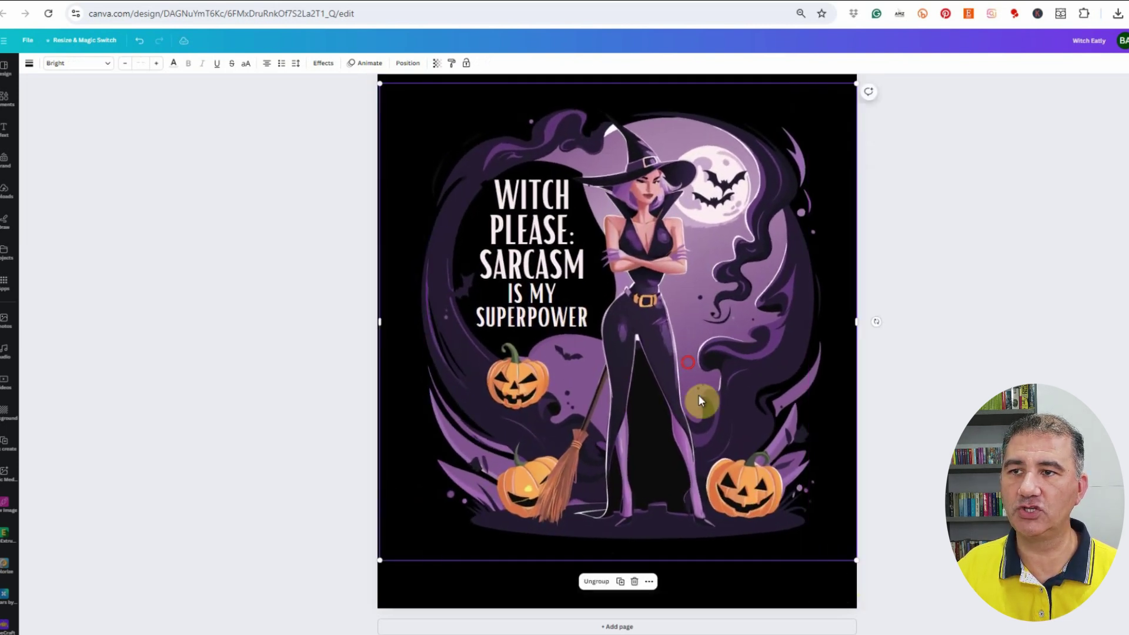
drag(702, 401, 699, 416)
click(997, 262)
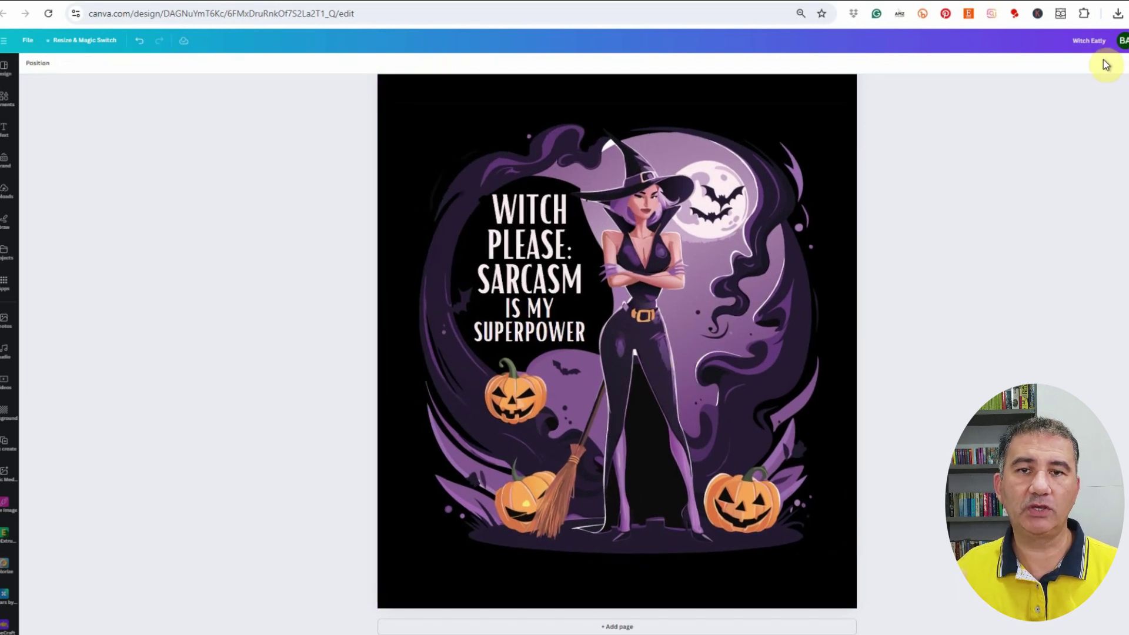
Open the Share > Download settings for the witch design with PNG file type
click(1125, 43)
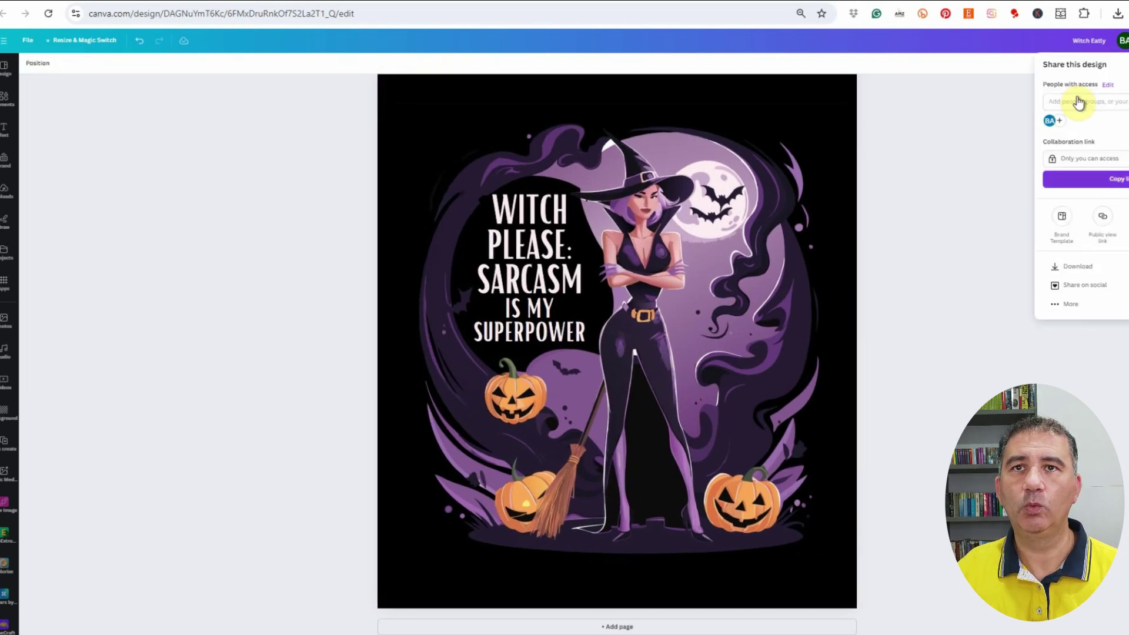
click(1068, 267)
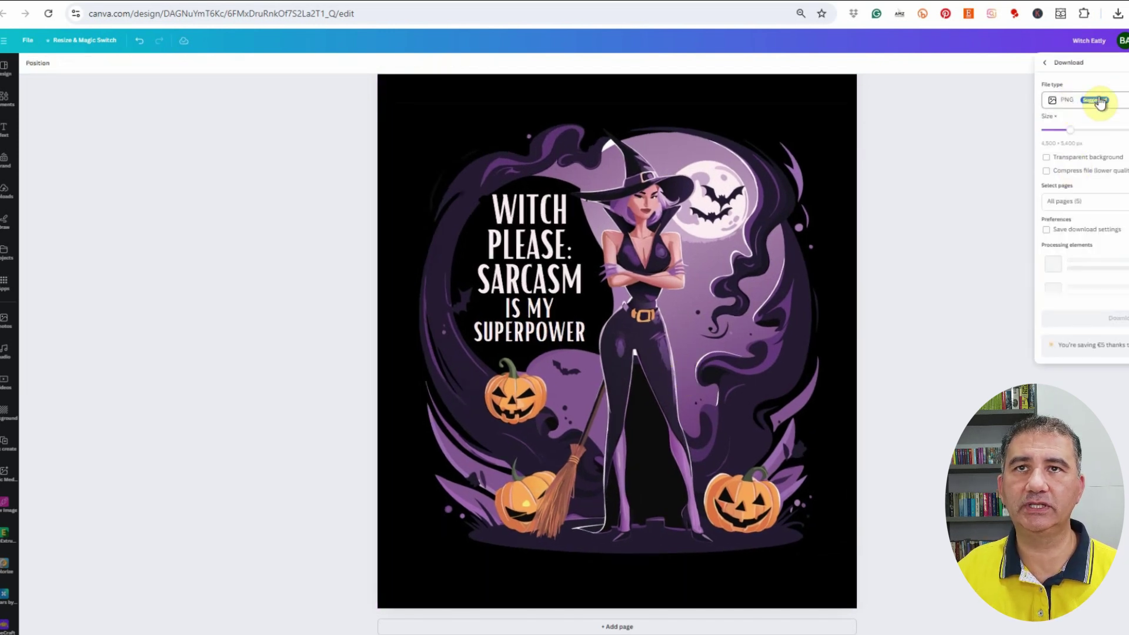